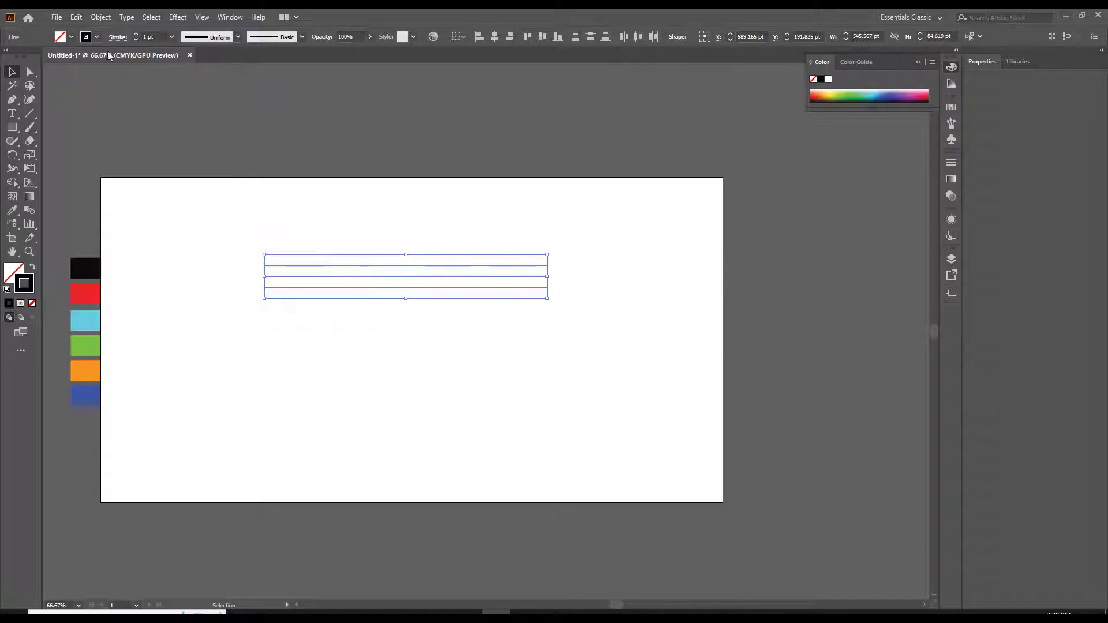
- Paste a copy of the five horizontal lines in front and rotate it upright across the originals
click(210, 165)
click(76, 17)
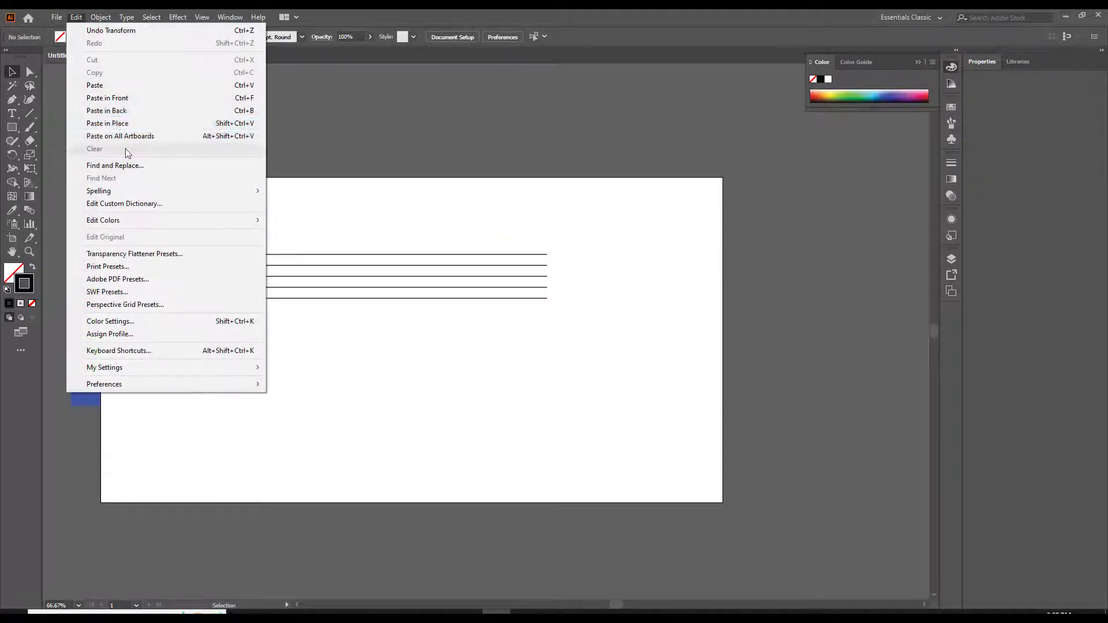
click(134, 100)
drag(553, 250, 463, 443)
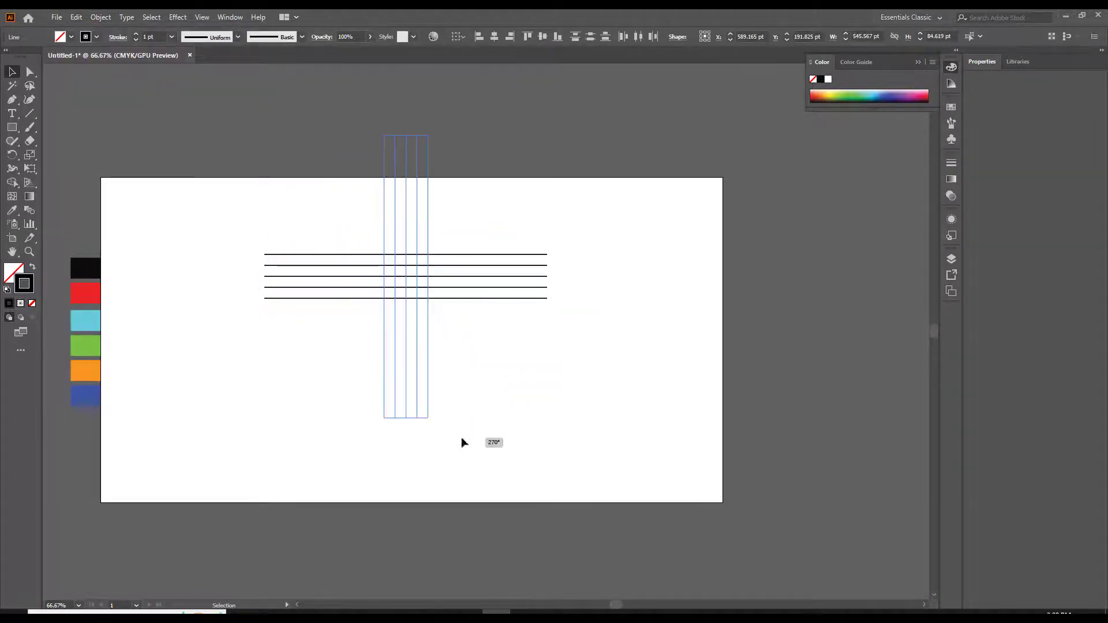
- Move the crossed lines down to the middle of the artboard and rotate them 45° into an X
drag(406, 279, 397, 338)
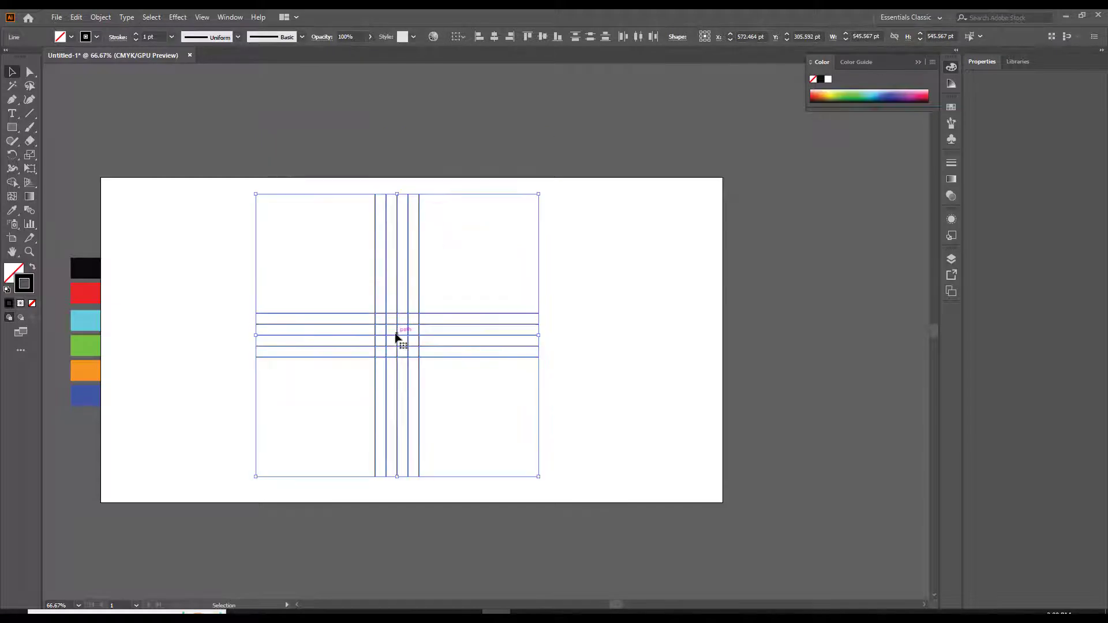
scroll(396, 335, up, 1)
drag(631, 138, 676, 299)
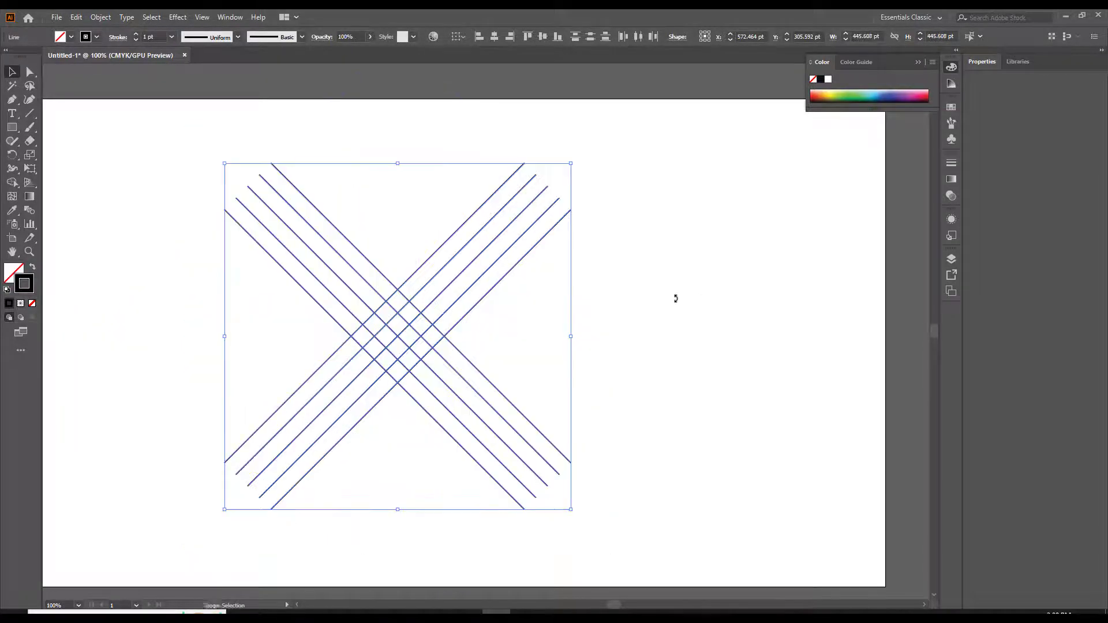
click(681, 353)
- Create a 100 pt wide hexagon beside the crossed lines and rotate it so that it stands on a point
drag(11, 127, 63, 168)
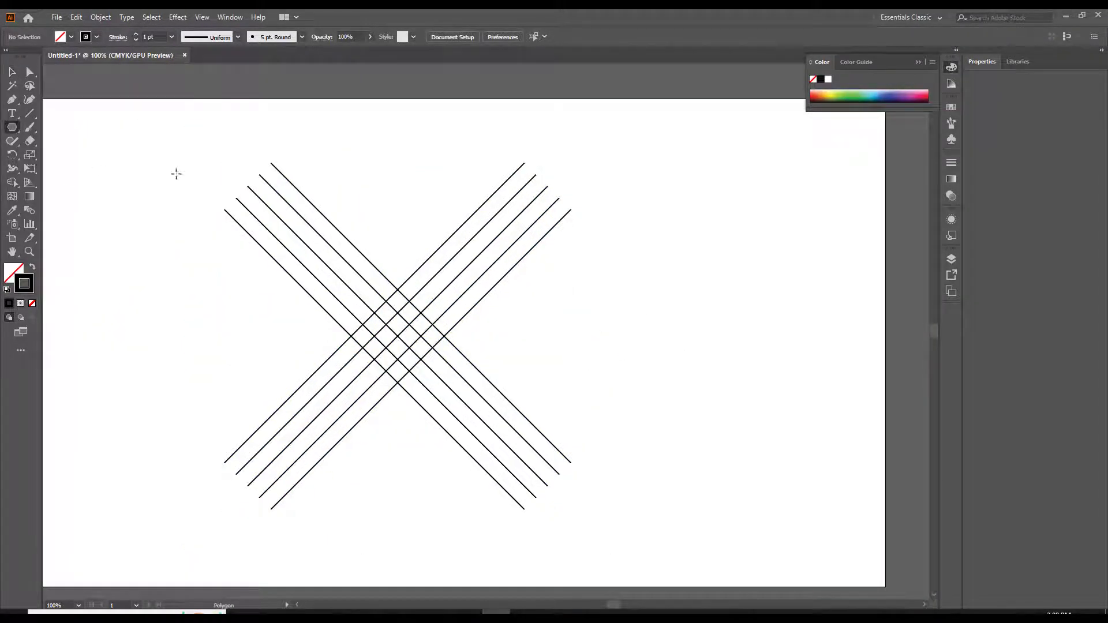
click(665, 289)
click(525, 339)
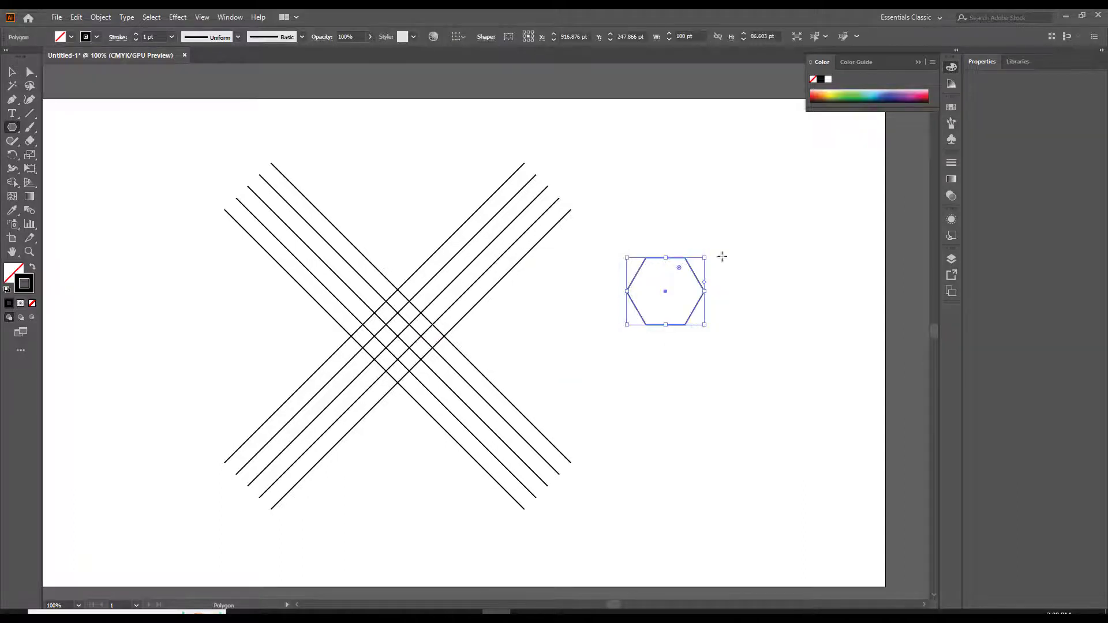
drag(708, 256, 705, 322)
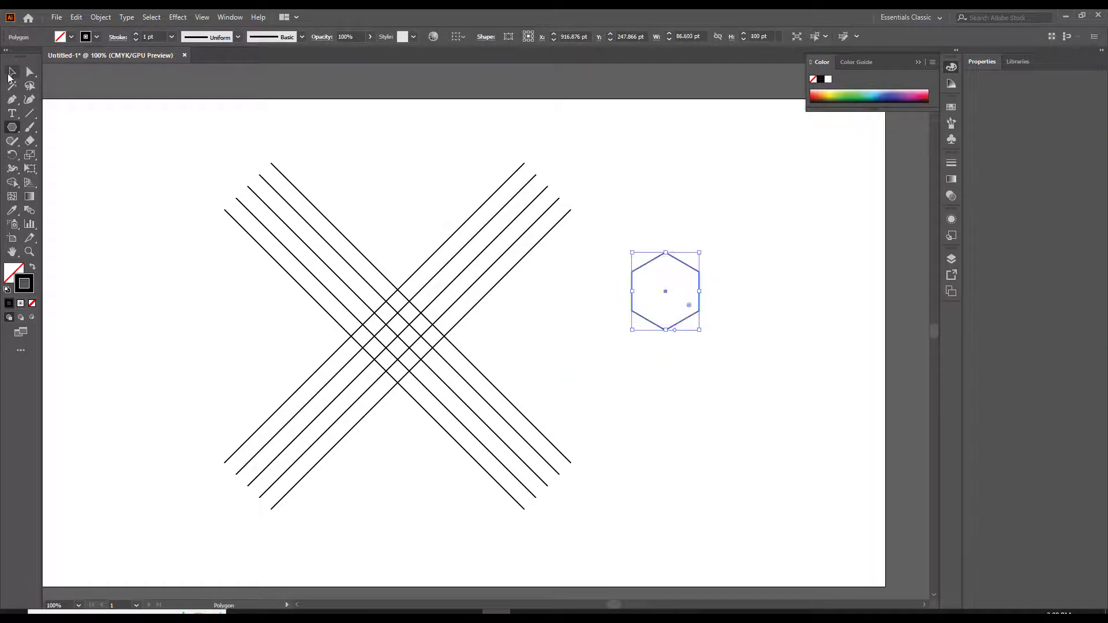
- Place the hexagon's upper point on the grid's uppermost intersection and scale it to the lowest one, about 103.7 by 119.7 pt
click(11, 72)
drag(680, 260, 412, 233)
scroll(393, 282, up, 5)
scroll(393, 284, down, 3)
scroll(411, 263, up, 1)
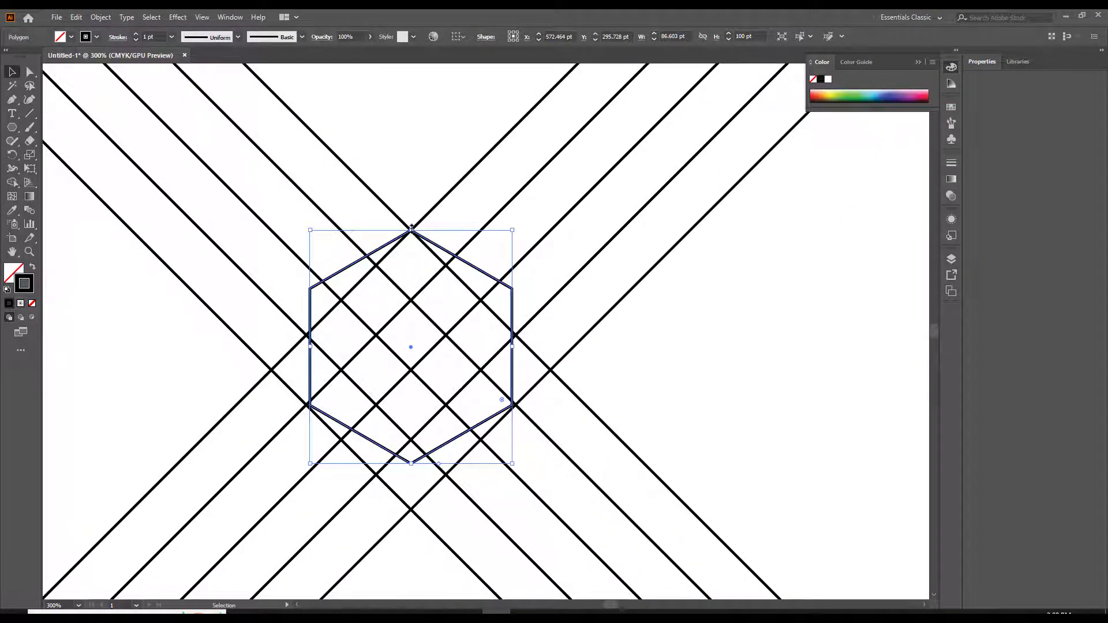
drag(411, 463, 411, 509)
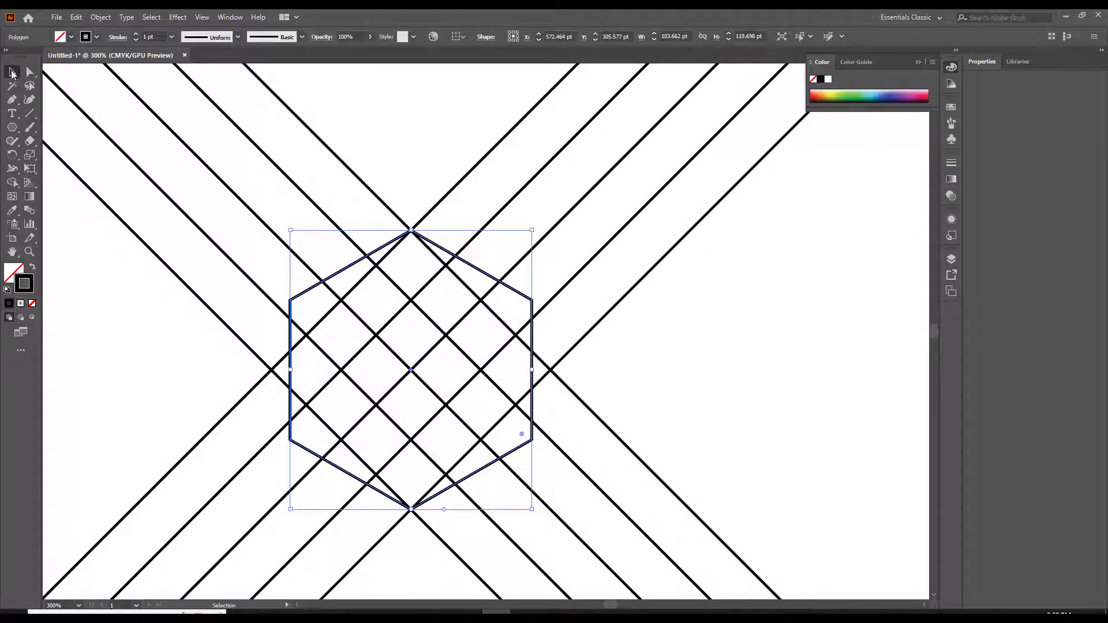
- Select the lines and hexagon and merge the left-hand band into one red shape with Shape Builder
scroll(409, 323, down, 1)
drag(166, 247, 576, 485)
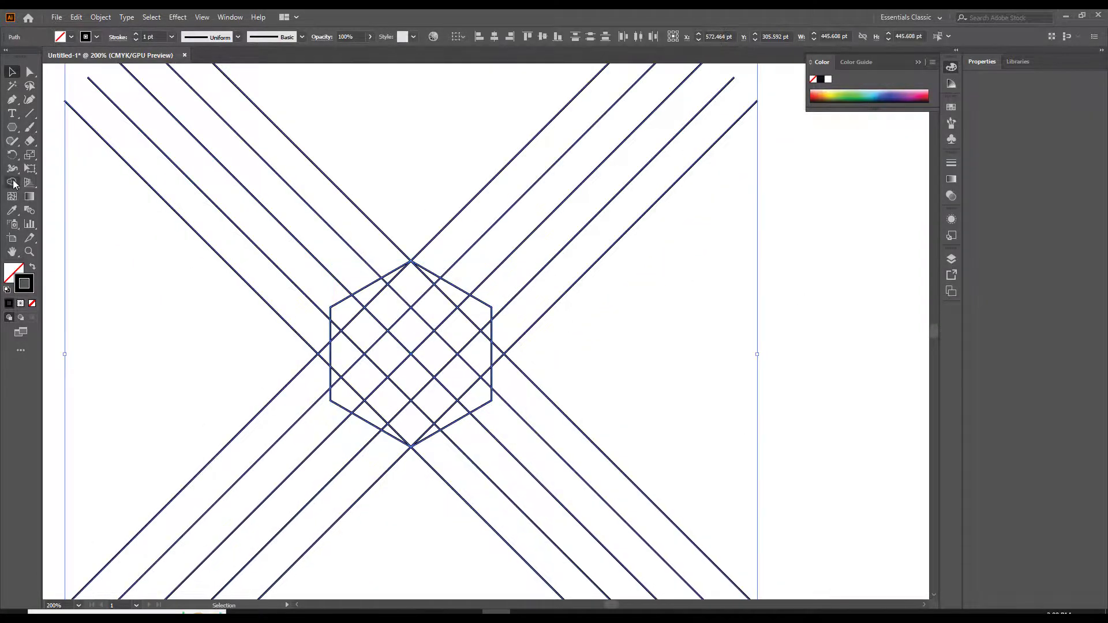
click(13, 183)
click(71, 37)
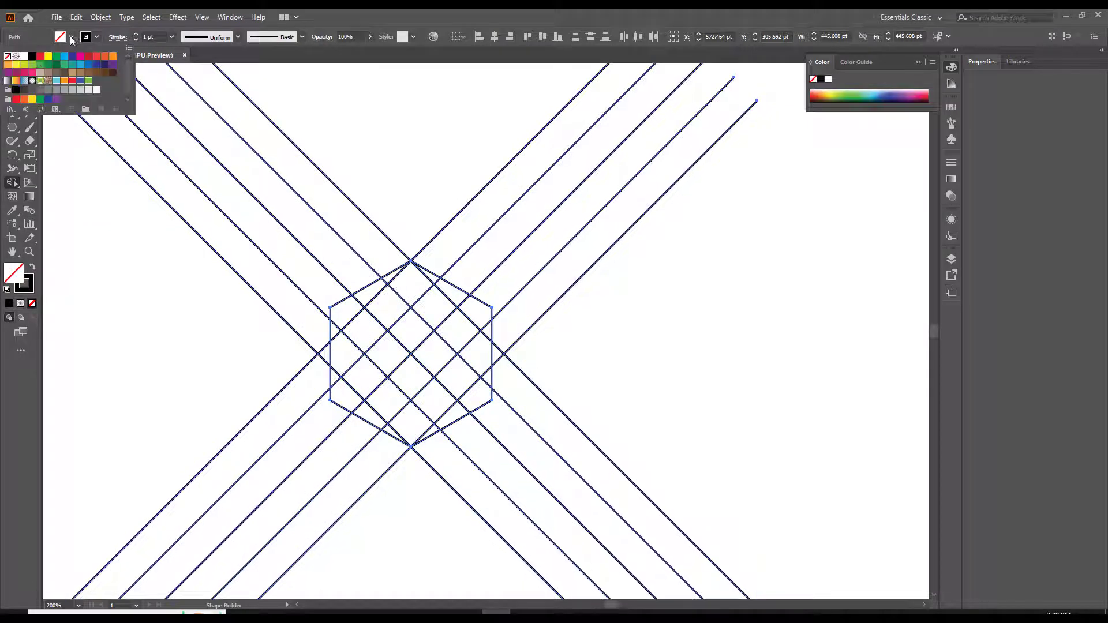
click(39, 57)
click(72, 38)
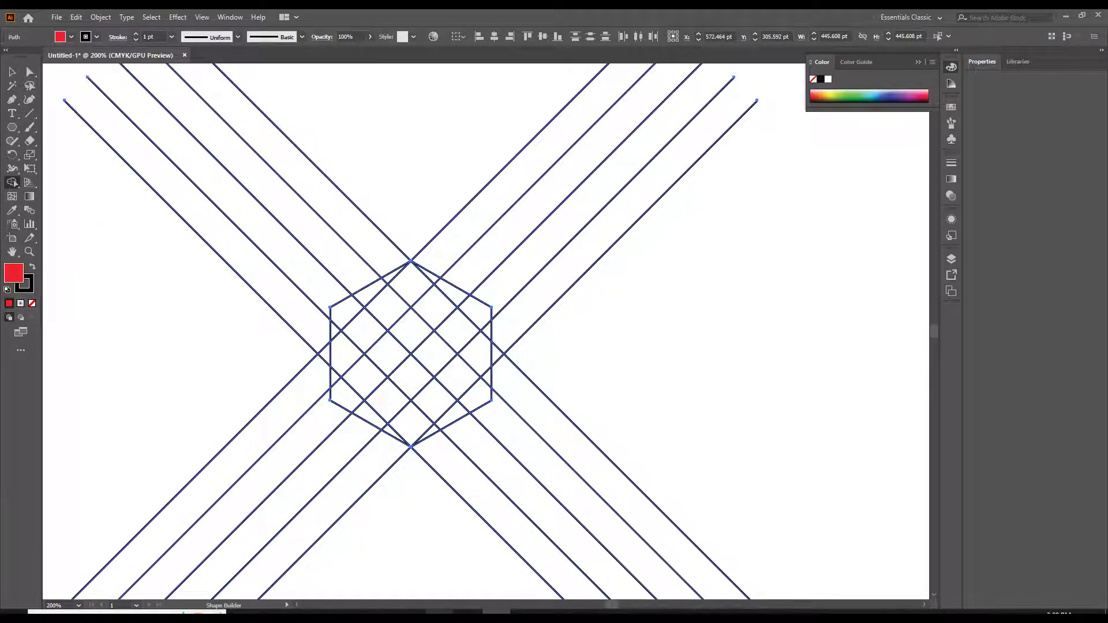
mouse_move(391, 278)
mouse_down()
mouse_move(337, 331)
mouse_move(337, 348)
mouse_move(399, 413)
mouse_up()
- Merge the band running from the hexagon's lower-left corner along the lower edge up to the right into a cyan shape
click(71, 37)
click(63, 57)
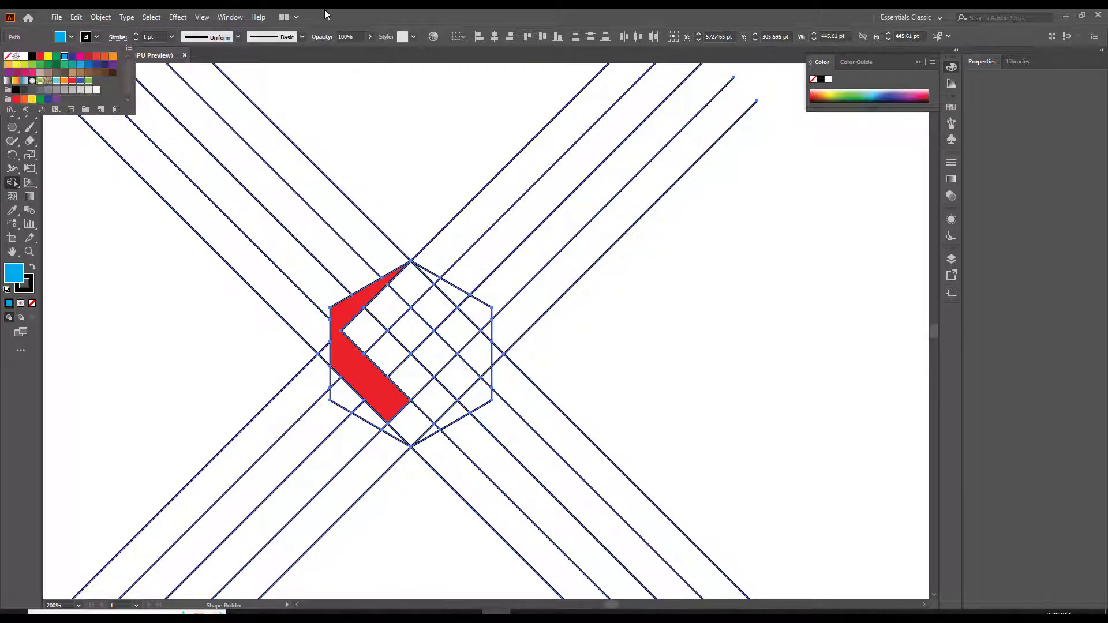
click(326, 13)
mouse_move(336, 383)
mouse_down()
mouse_move(388, 430)
mouse_move(404, 432)
mouse_move(463, 390)
mouse_up()
- Merge the band from the hexagon's lower-right edge up its right side into a magenta shape
click(71, 37)
click(78, 62)
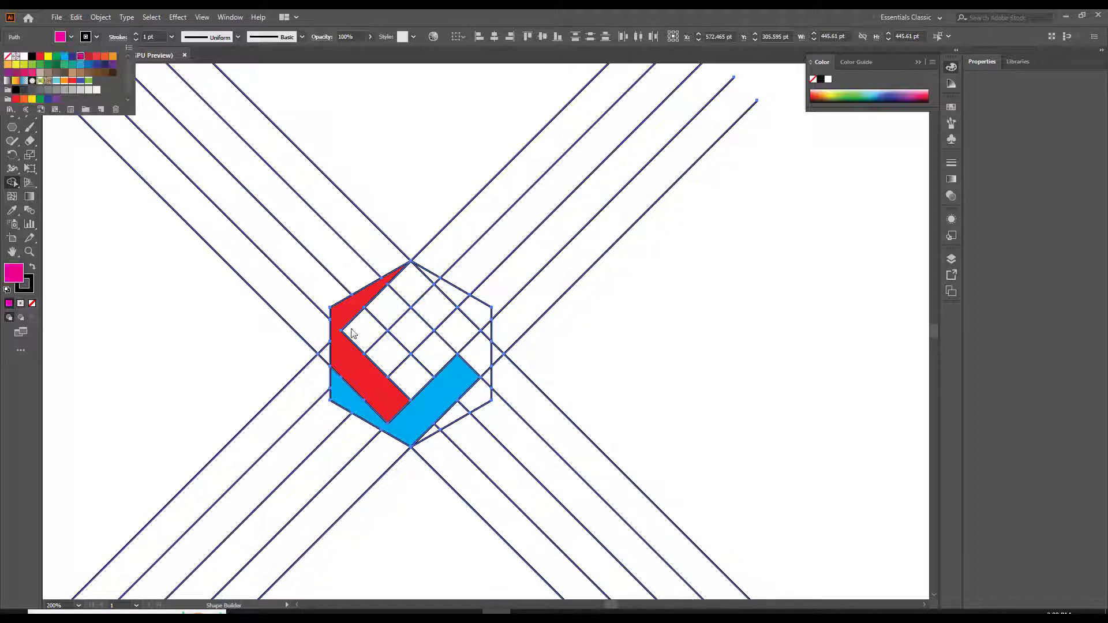
mouse_move(432, 433)
mouse_down()
mouse_move(472, 406)
mouse_move(486, 377)
mouse_move(448, 298)
mouse_up()
- Merge the remaining upper band into one shape filled with the orange-red C=0 M=90 Y=85 K=0
click(70, 37)
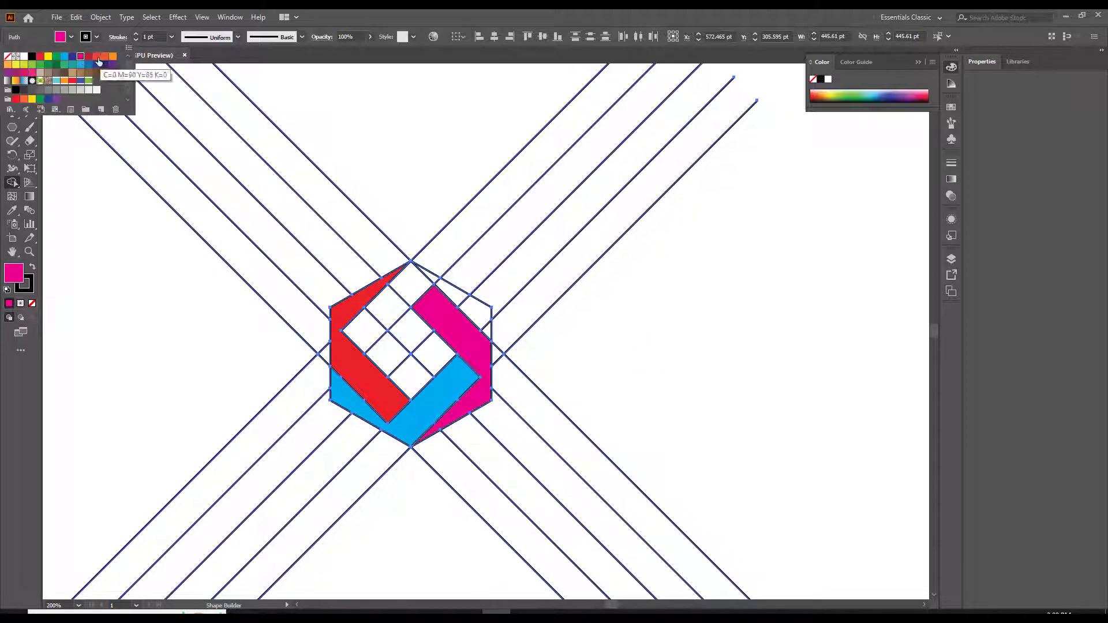
click(97, 57)
click(70, 37)
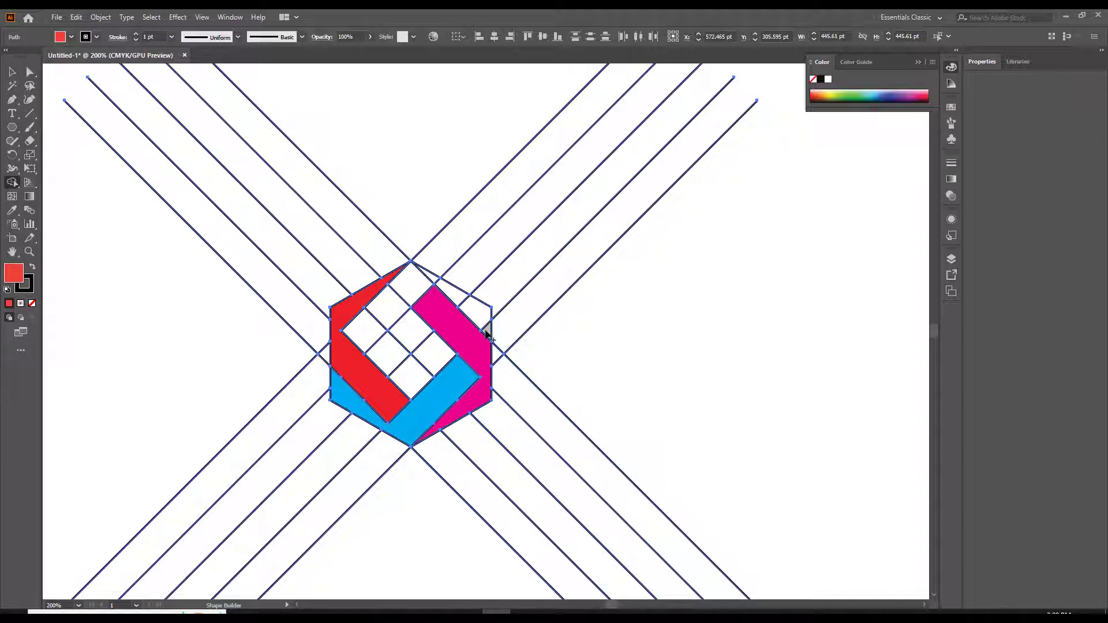
mouse_move(487, 330)
mouse_down()
mouse_move(434, 282)
mouse_move(411, 285)
mouse_move(357, 326)
mouse_up()
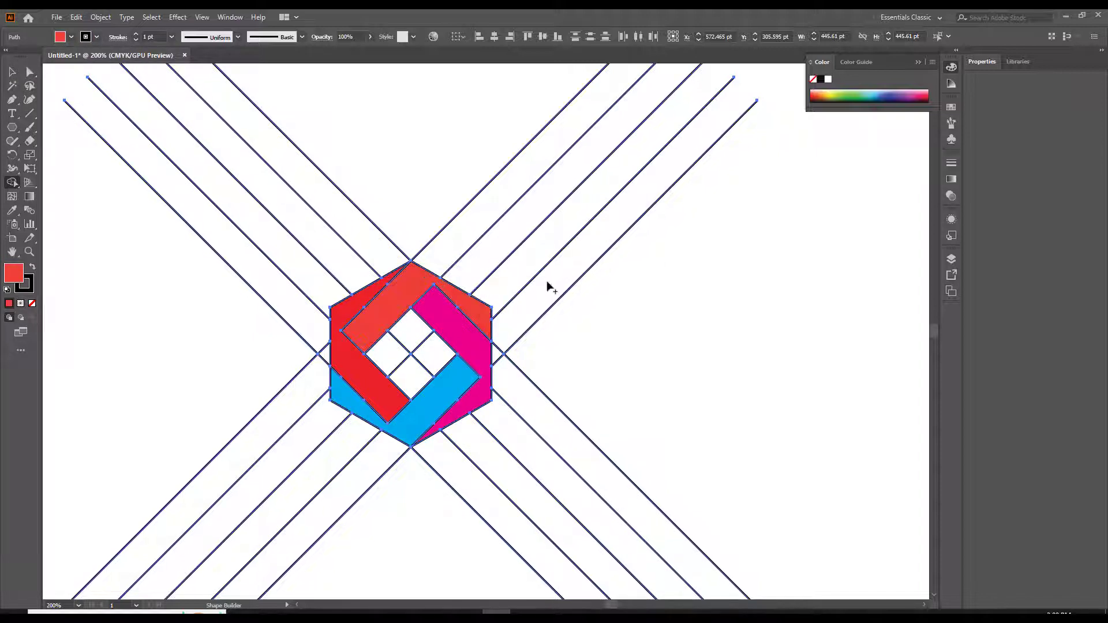
- Cut the four coloured shapes to the clipboard and delete all the remaining lines
key(v)
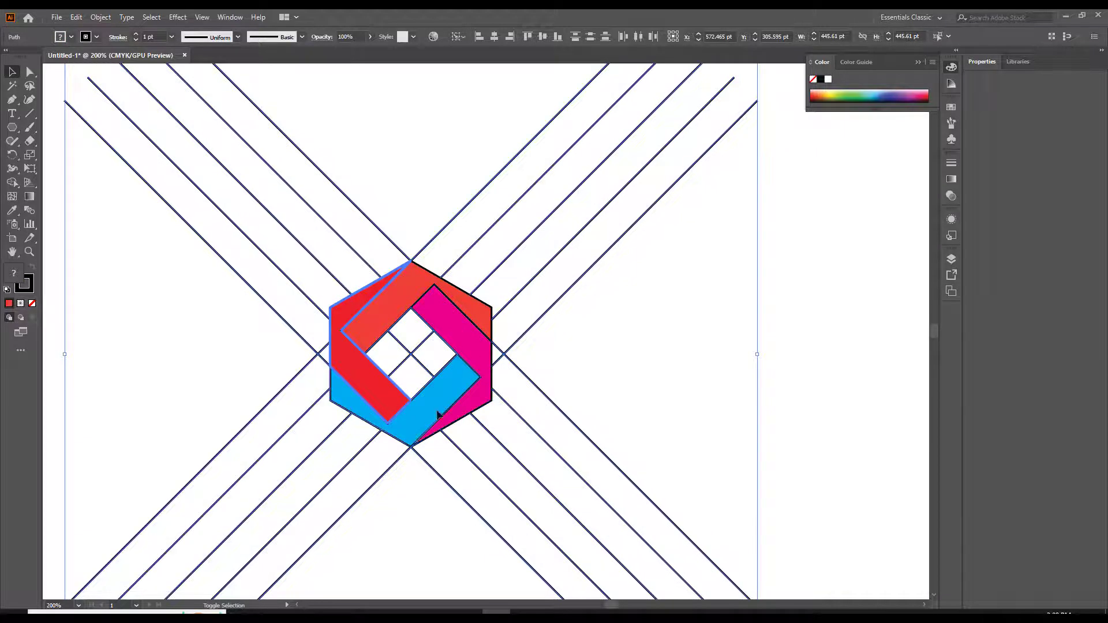
click(707, 329)
click(341, 393)
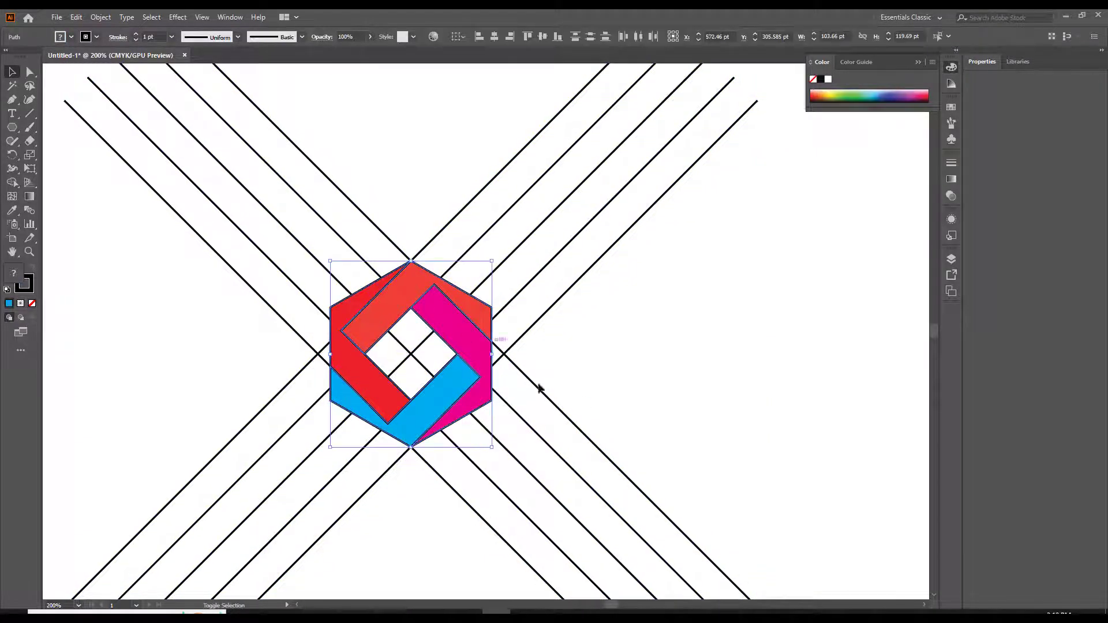
click(76, 17)
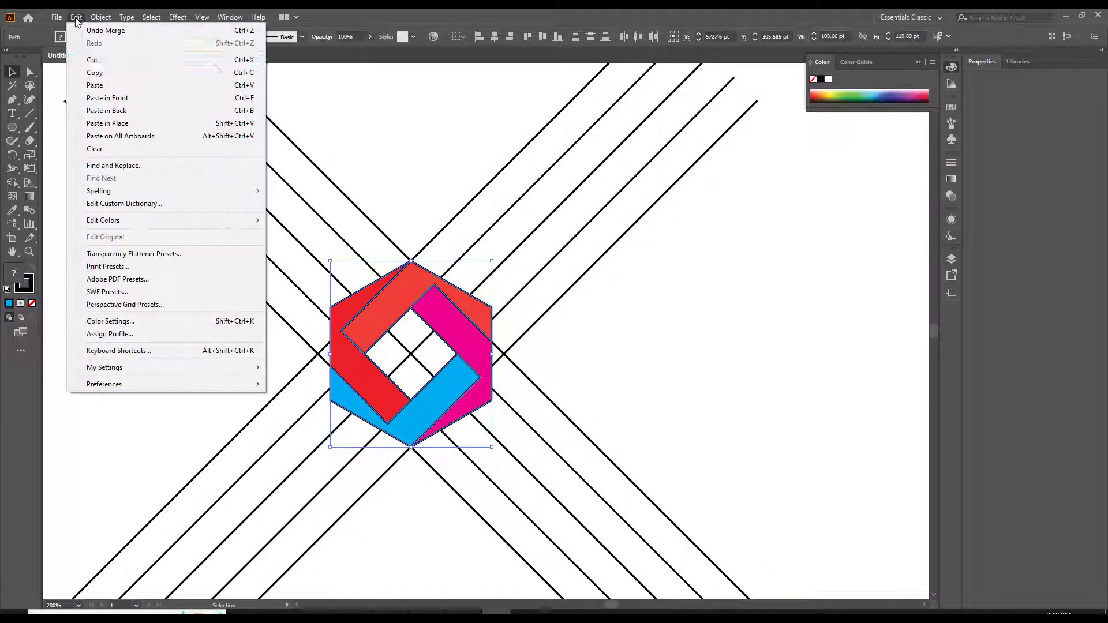
click(116, 60)
drag(130, 210, 594, 495)
key(Delete)
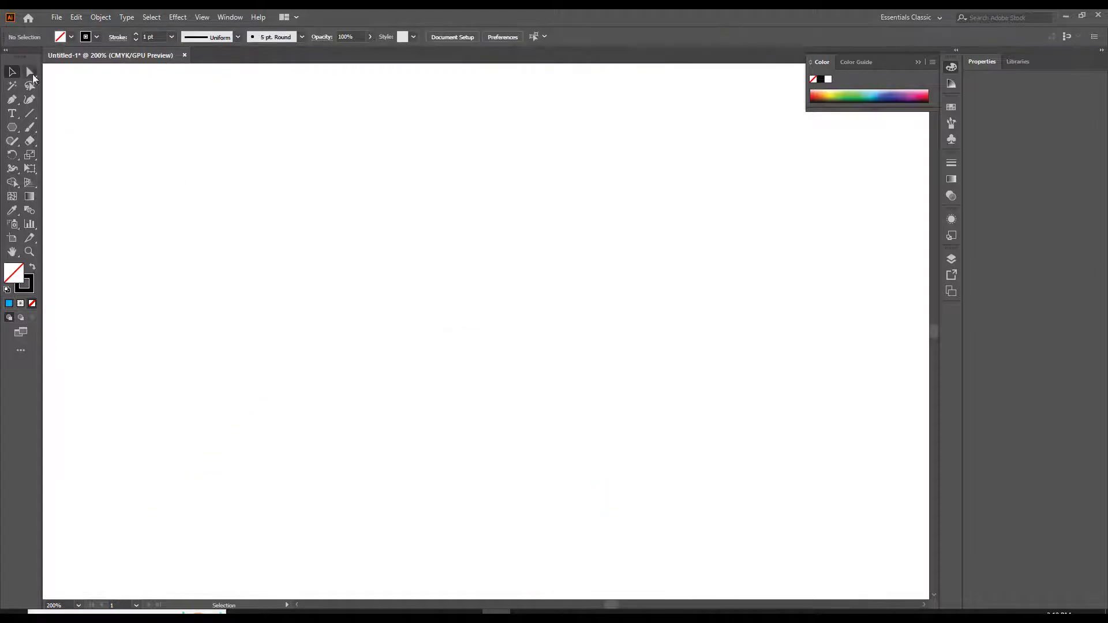
- Paste the four coloured shapes back in front and remove their stroke
click(75, 18)
click(113, 98)
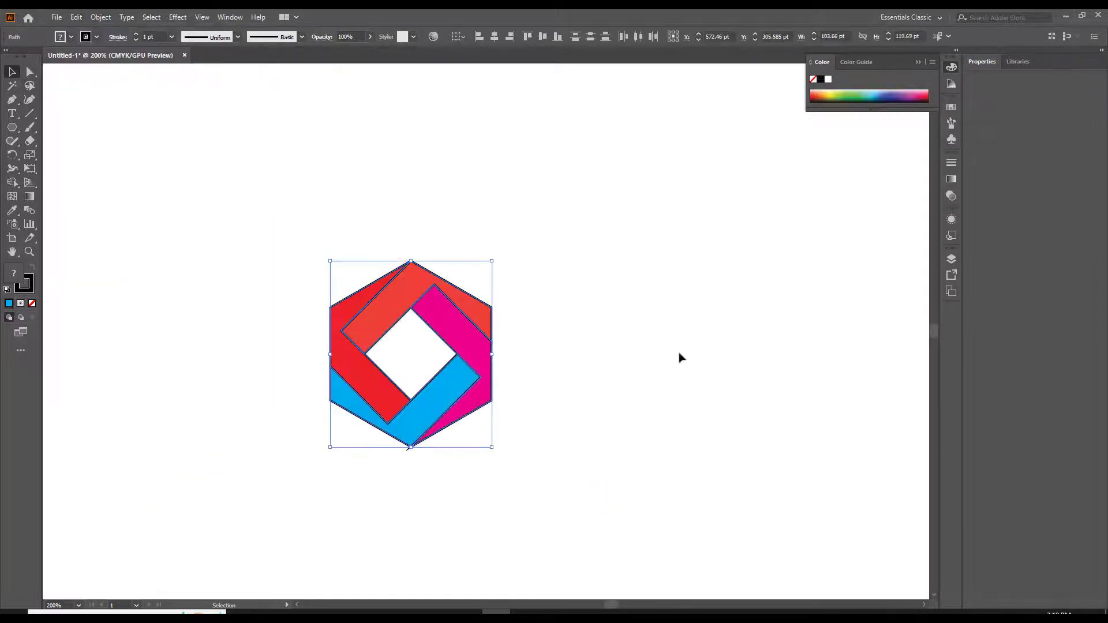
click(87, 37)
click(13, 61)
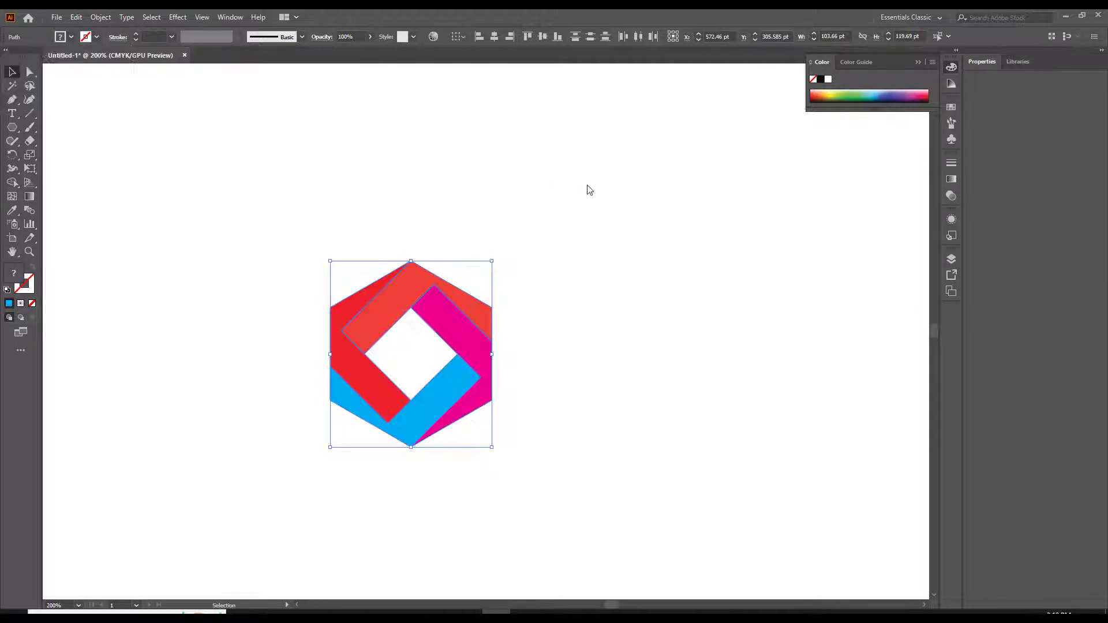
- Apply a linear gradient fill to the four shapes and change its white stop to black
click(30, 196)
click(225, 18)
click(284, 299)
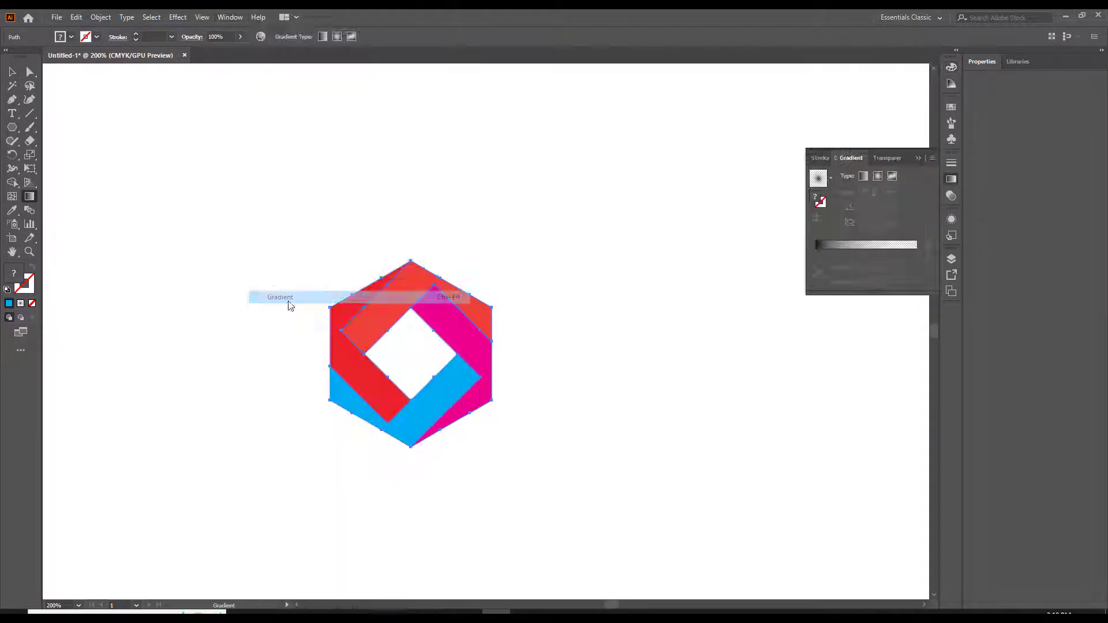
click(818, 178)
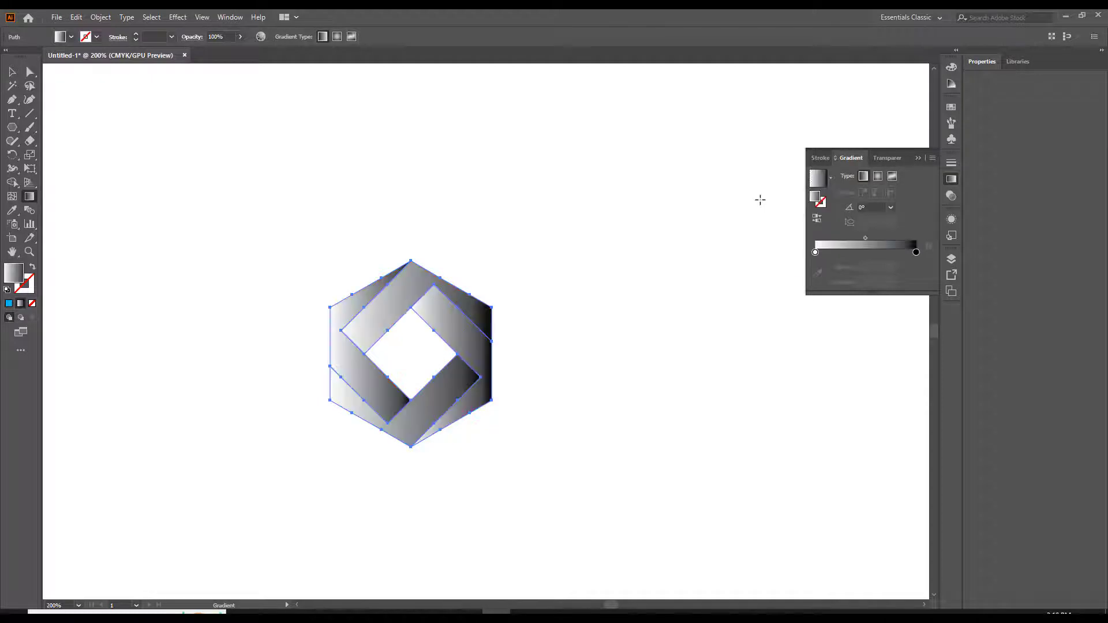
double_click(815, 253)
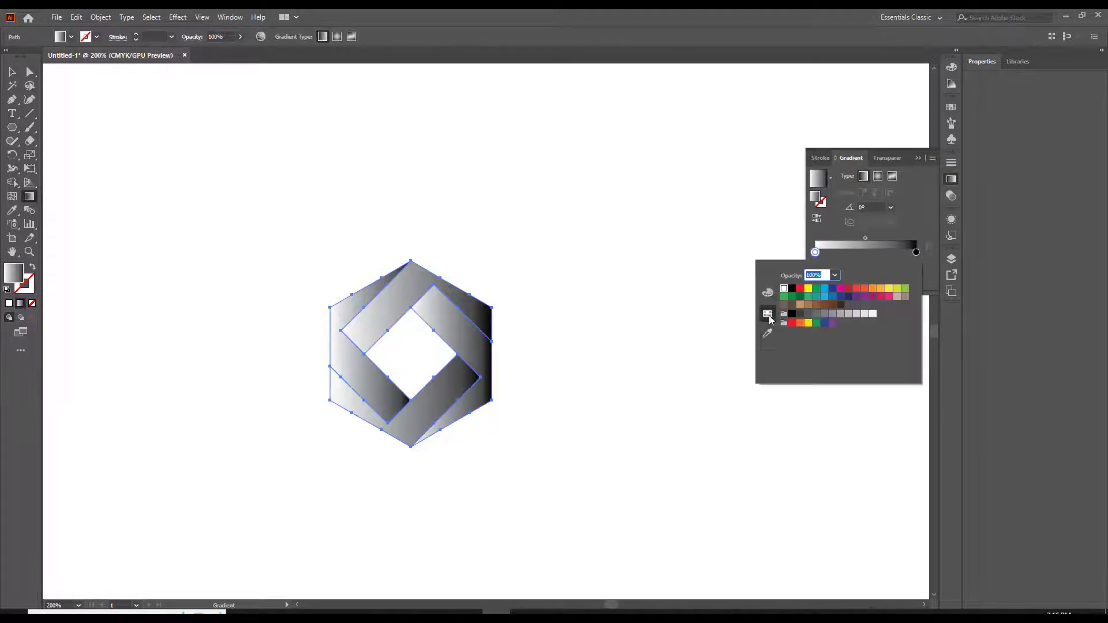
click(792, 314)
- Add a middle gradient stop at about 46% and colour it light blue with C 63.14% and M, Y, K 0%
drag(817, 254, 862, 254)
double_click(862, 253)
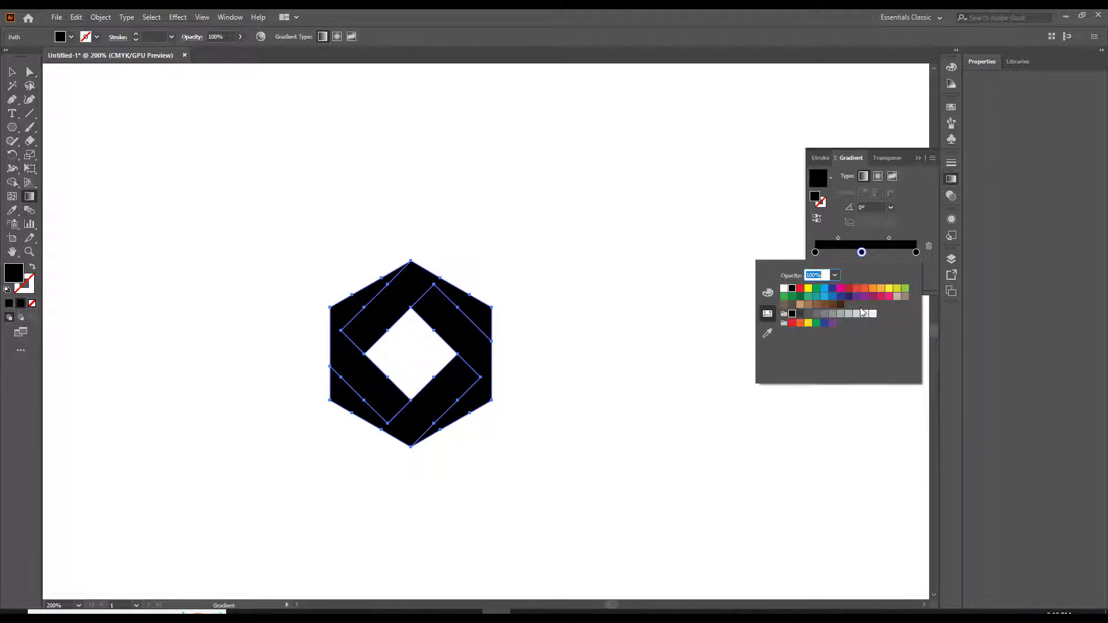
click(768, 292)
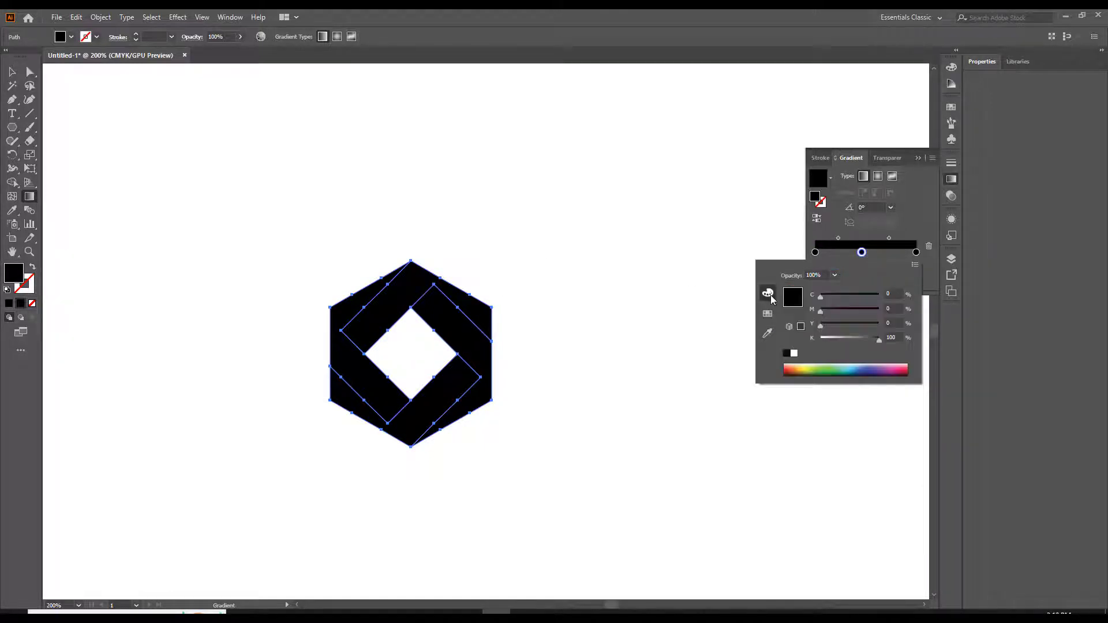
click(855, 367)
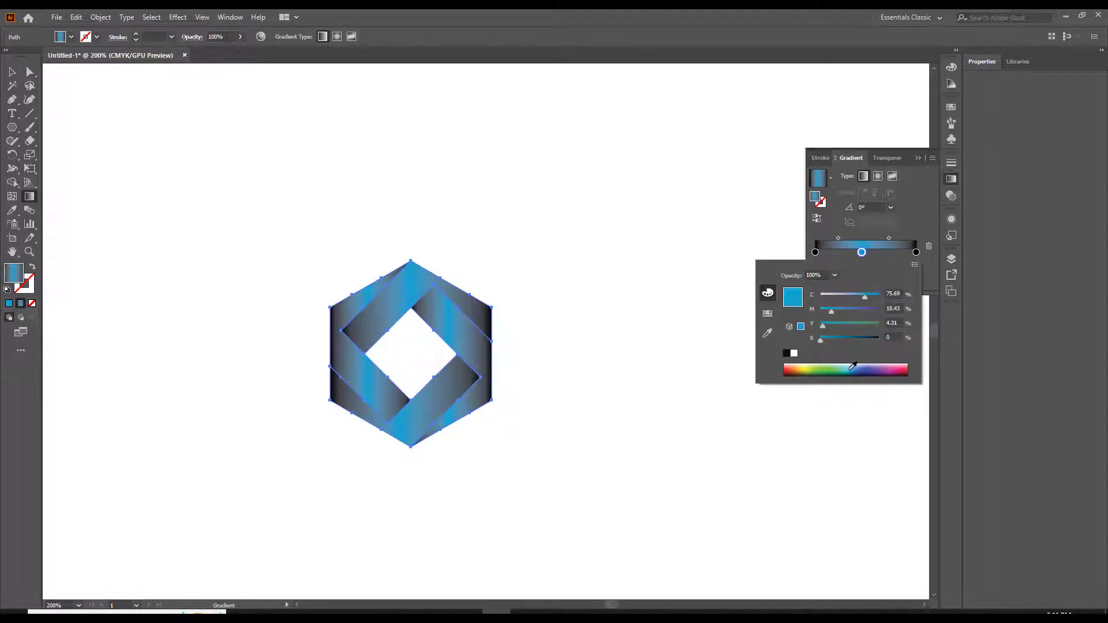
click(854, 366)
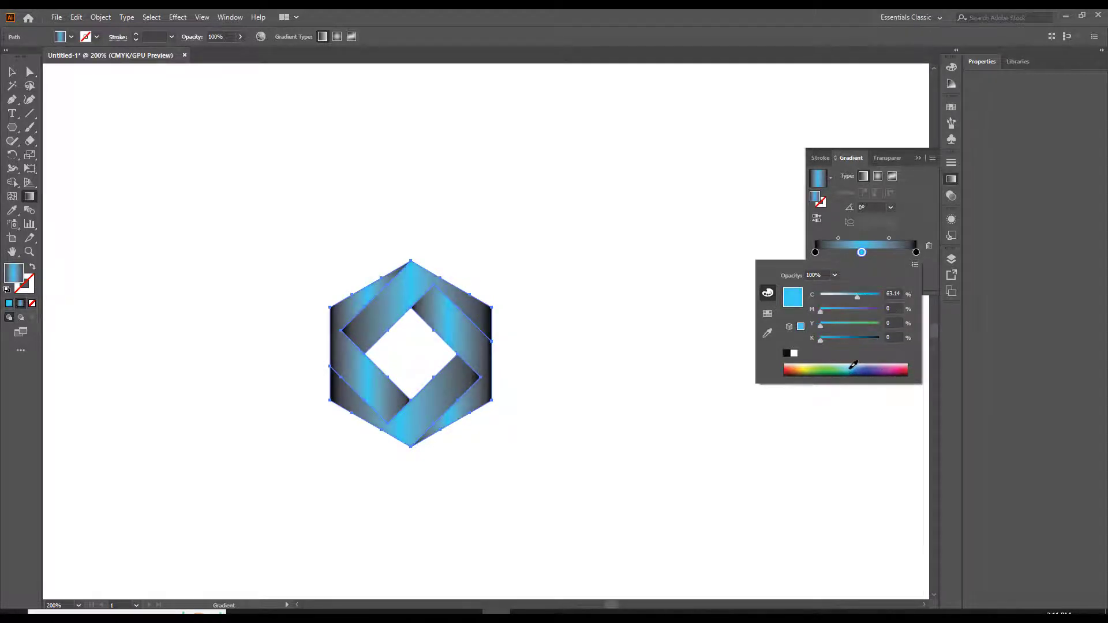
- Try a deeper blue for the middle gradient stop with C 99% and M 11%
drag(858, 296, 826, 310)
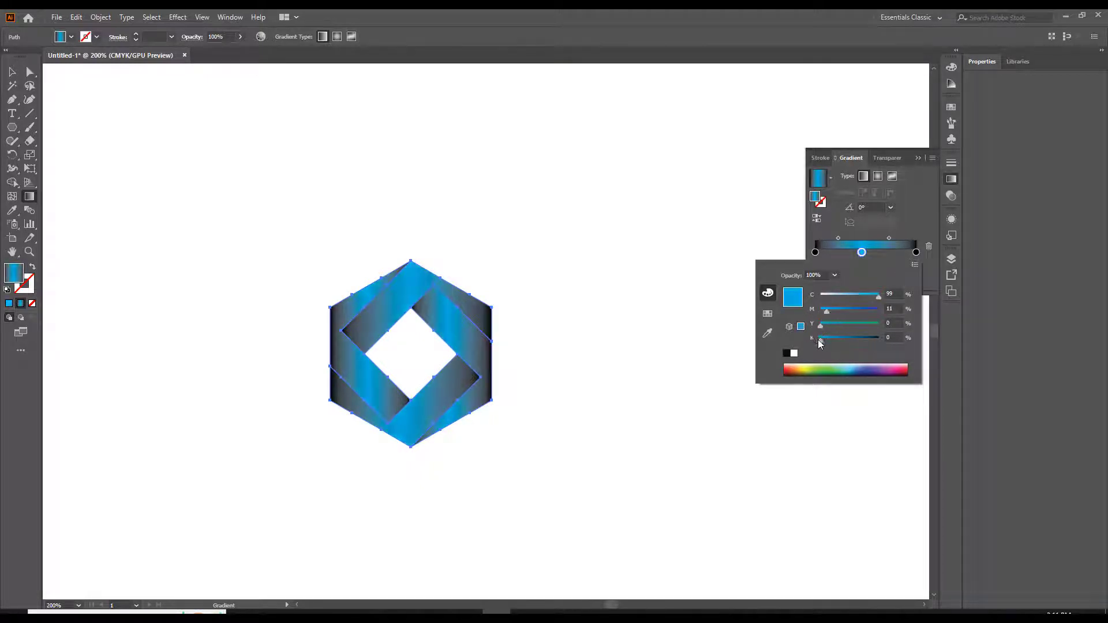
click(14, 73)
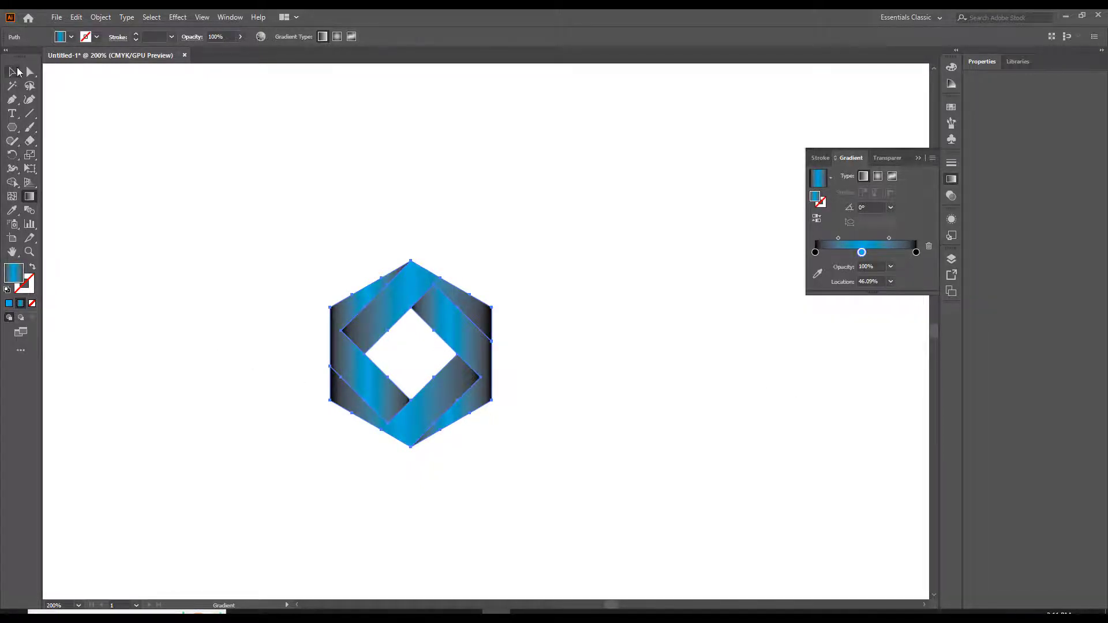
click(14, 72)
key(a)
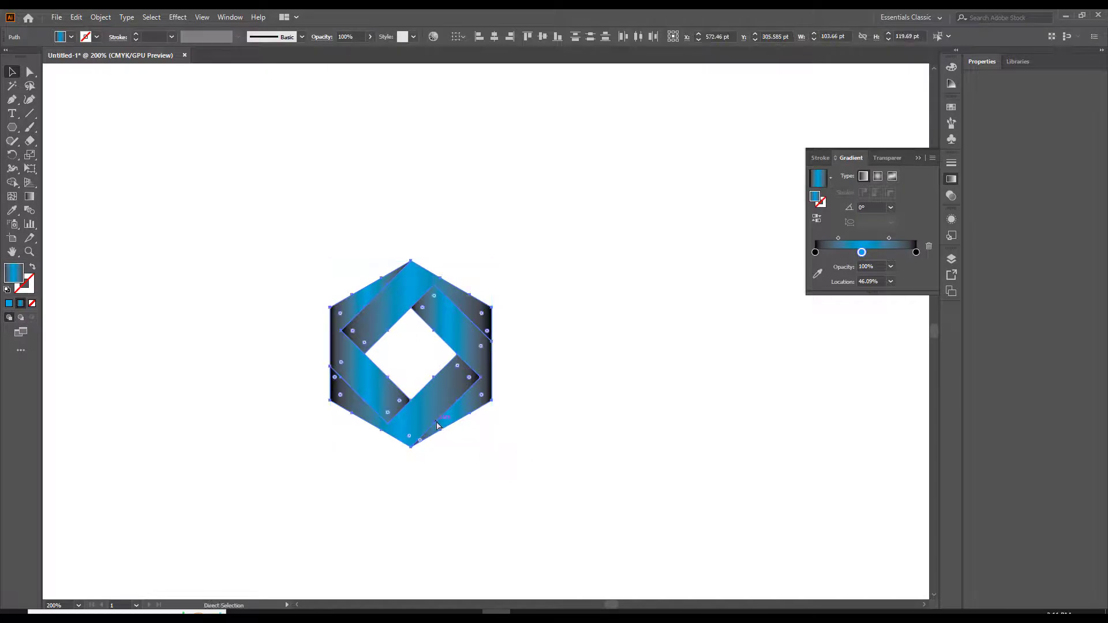
key(v)
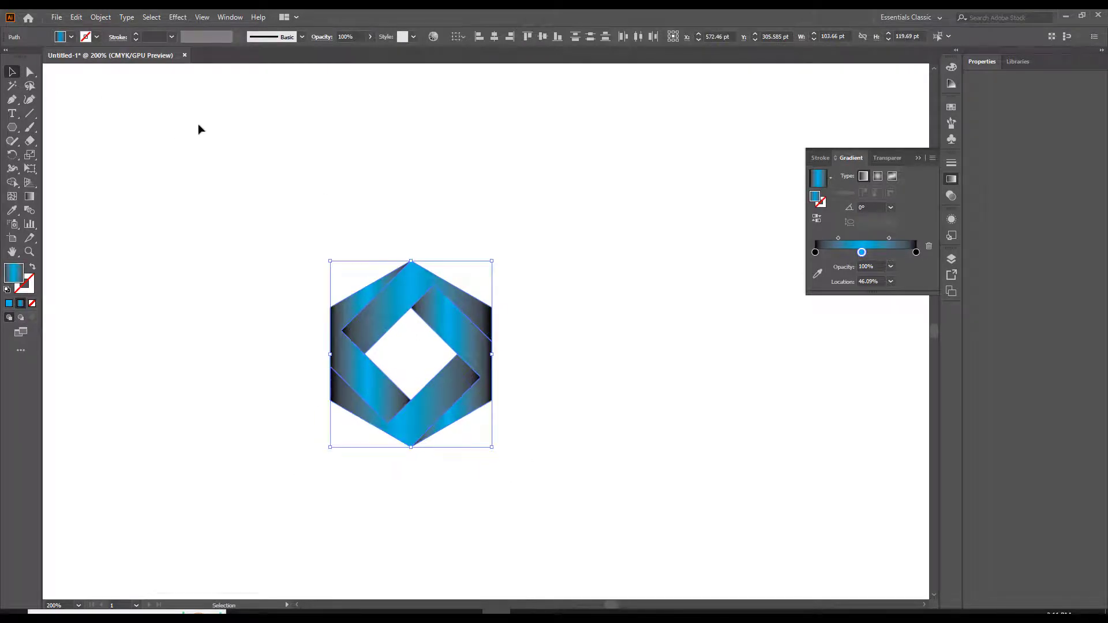
key(a)
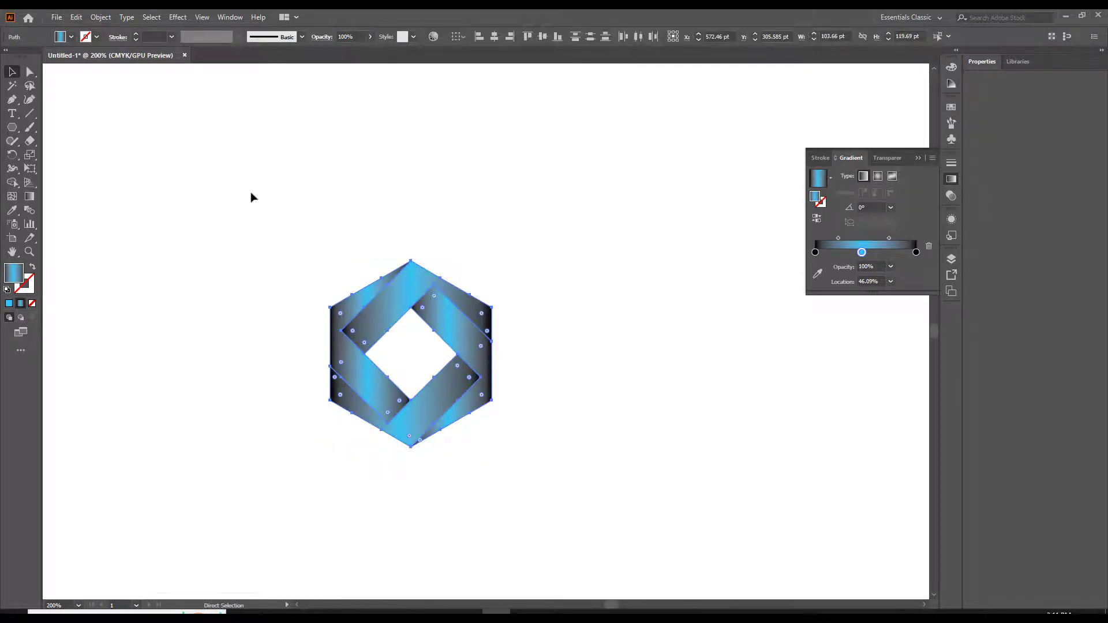
- Round the inner corners of the four bands with a radius of about 14 pt
key(v)
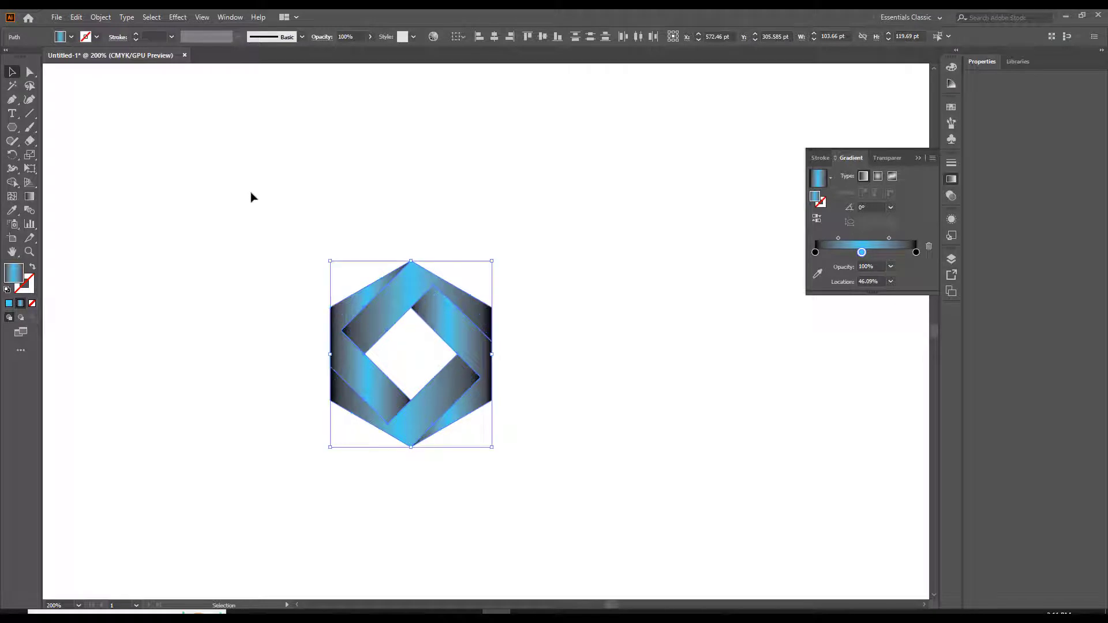
click(71, 38)
click(30, 72)
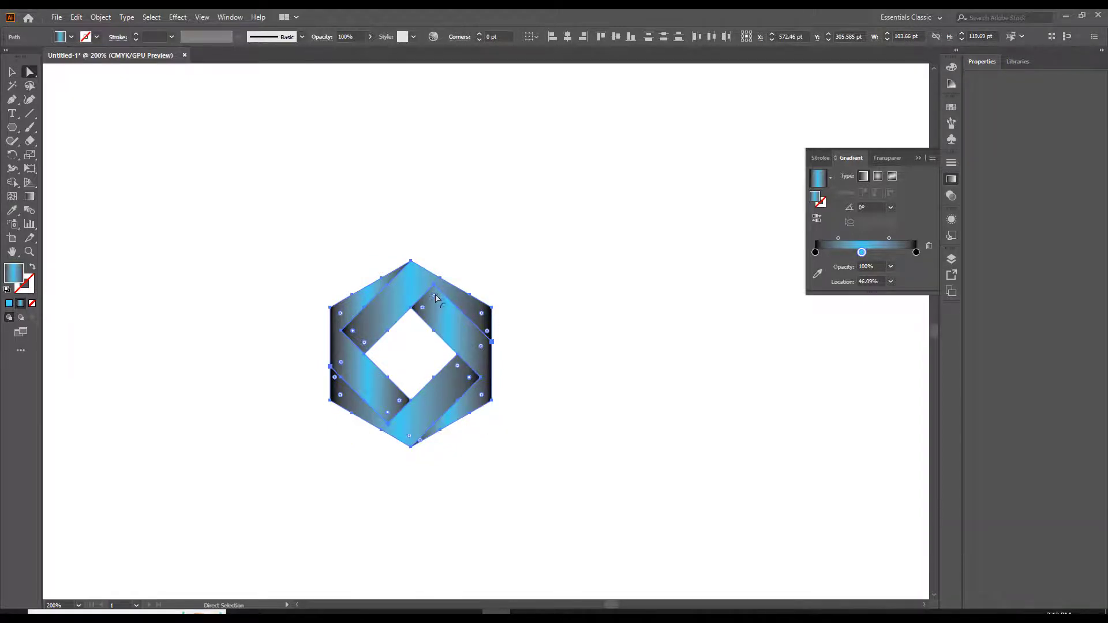
drag(437, 302, 437, 319)
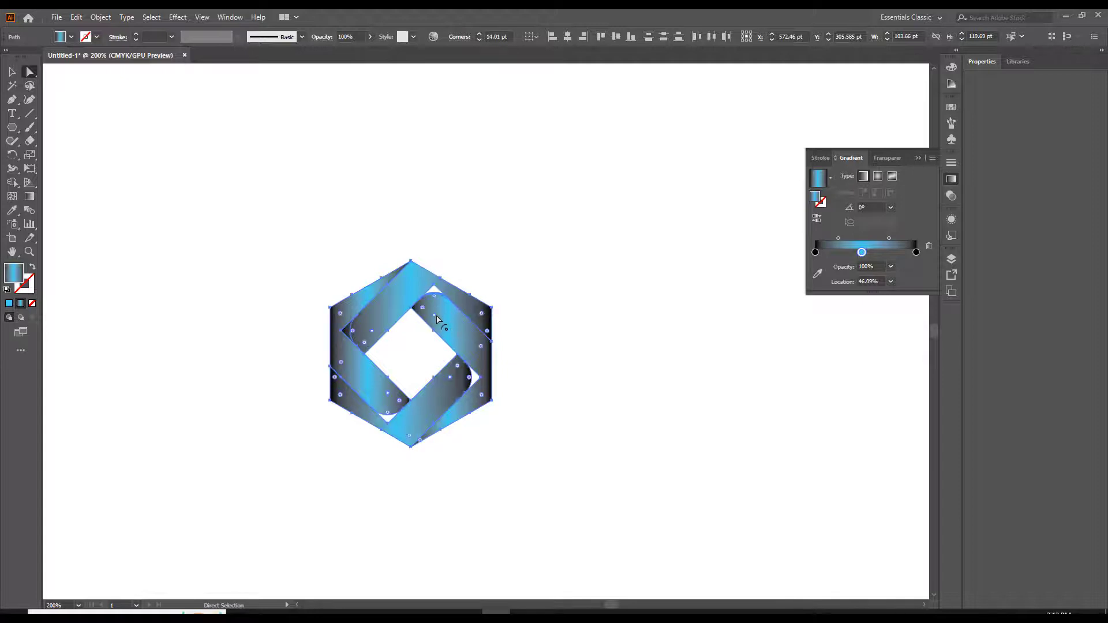
click(12, 73)
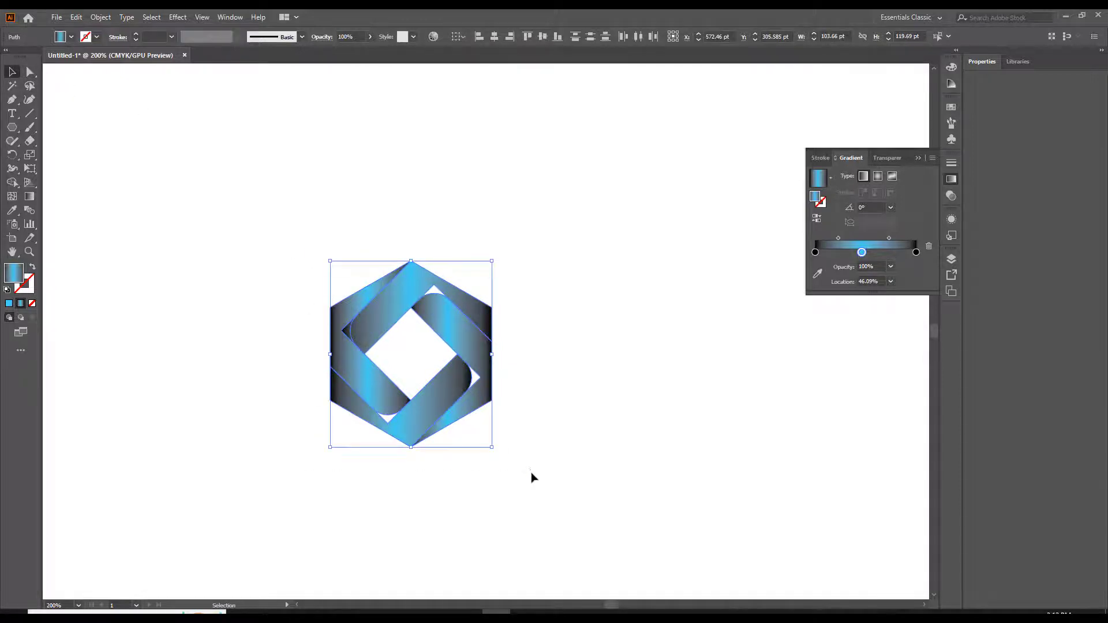
- Set the fill to black and merge the four corner gaps into their adjoining bands with Shape Builder
click(12, 183)
click(58, 181)
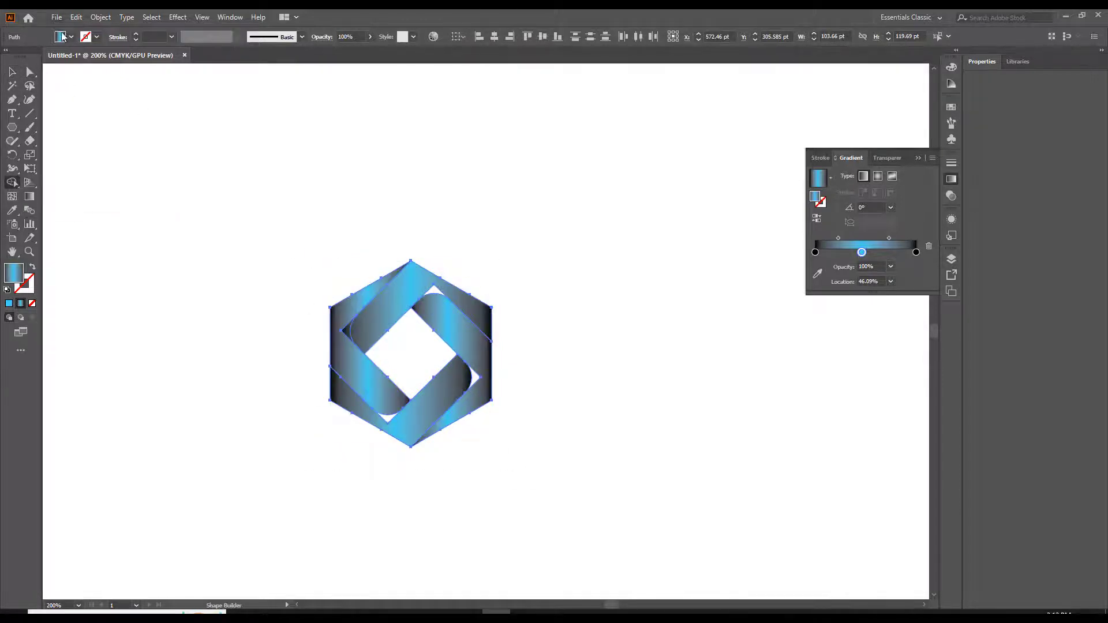
click(62, 37)
click(56, 58)
click(32, 57)
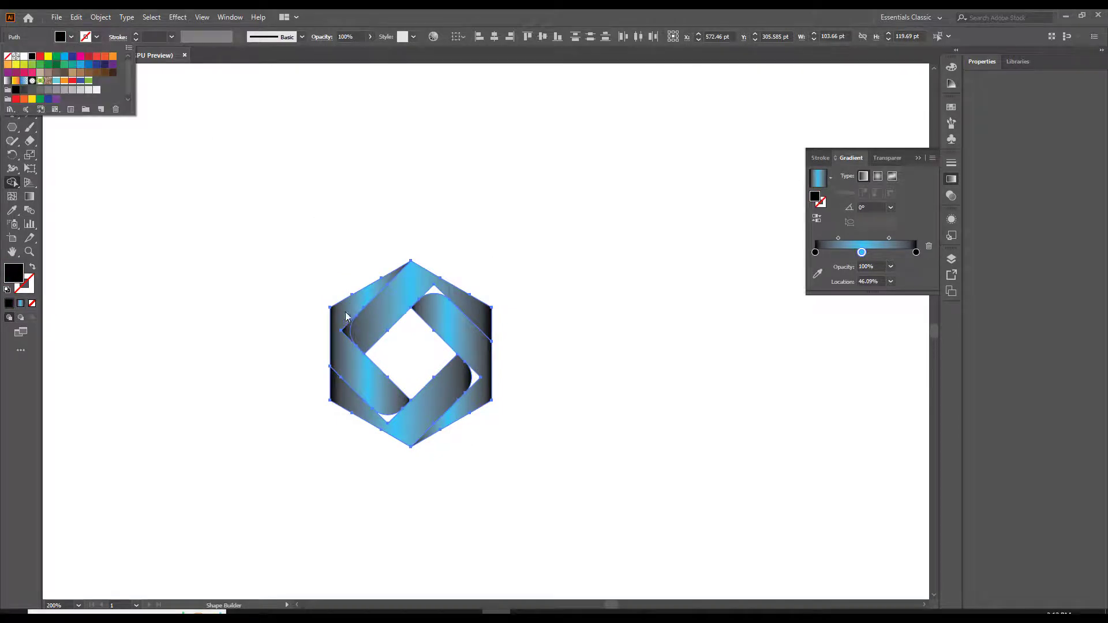
click(299, 306)
drag(343, 323, 352, 337)
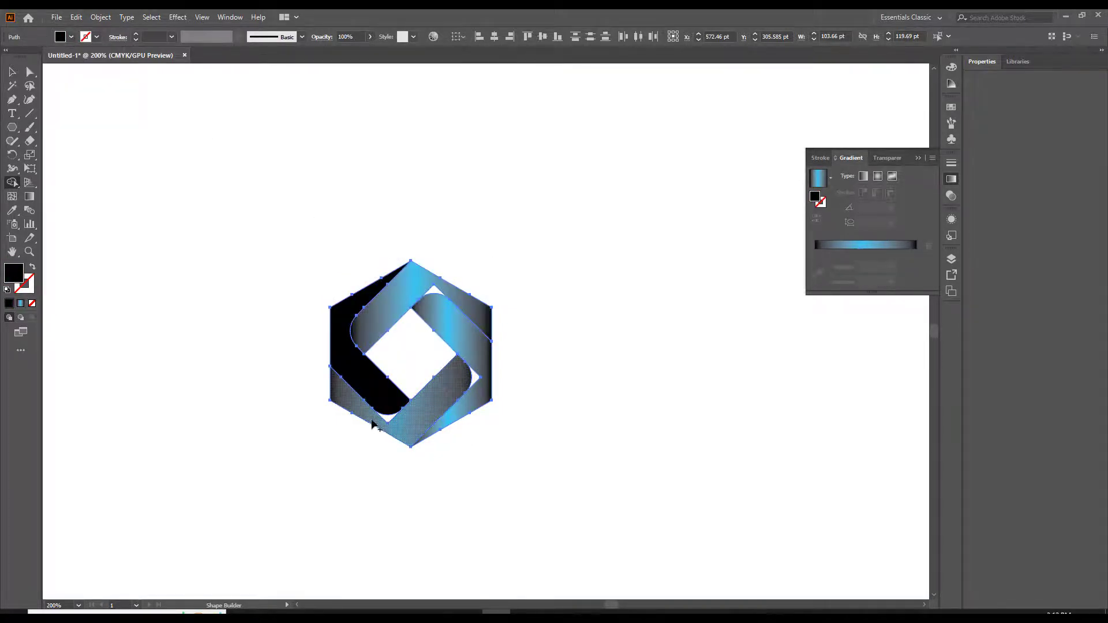
drag(373, 424, 389, 417)
drag(476, 396, 475, 373)
drag(452, 293, 419, 290)
- Round the hexagon's four outer side corners with a radius of about 20 pt
click(30, 72)
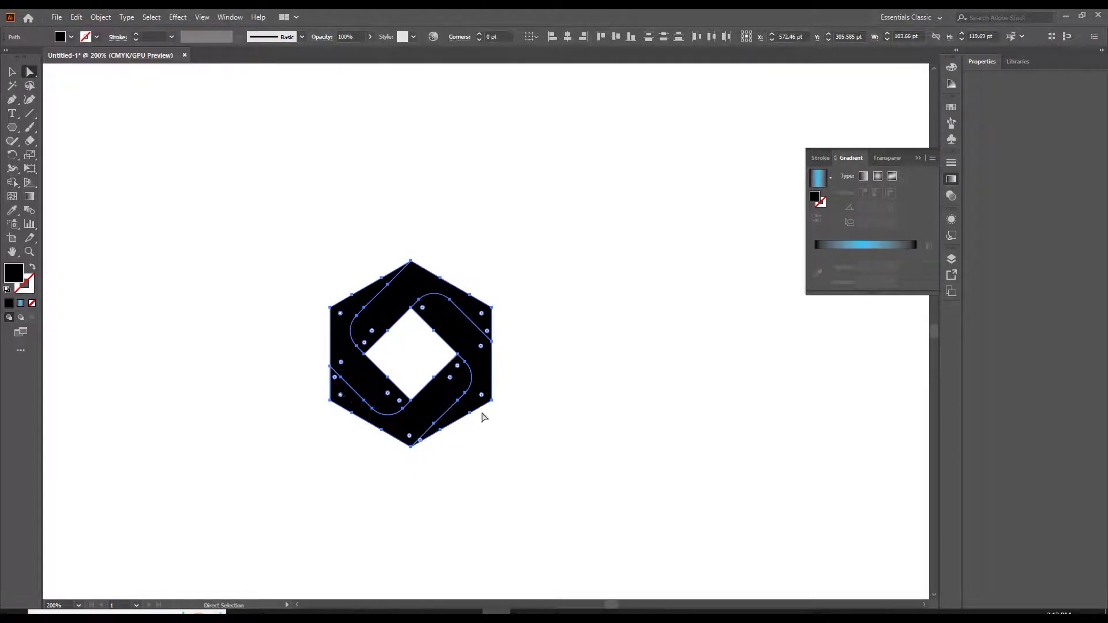
drag(482, 314, 458, 325)
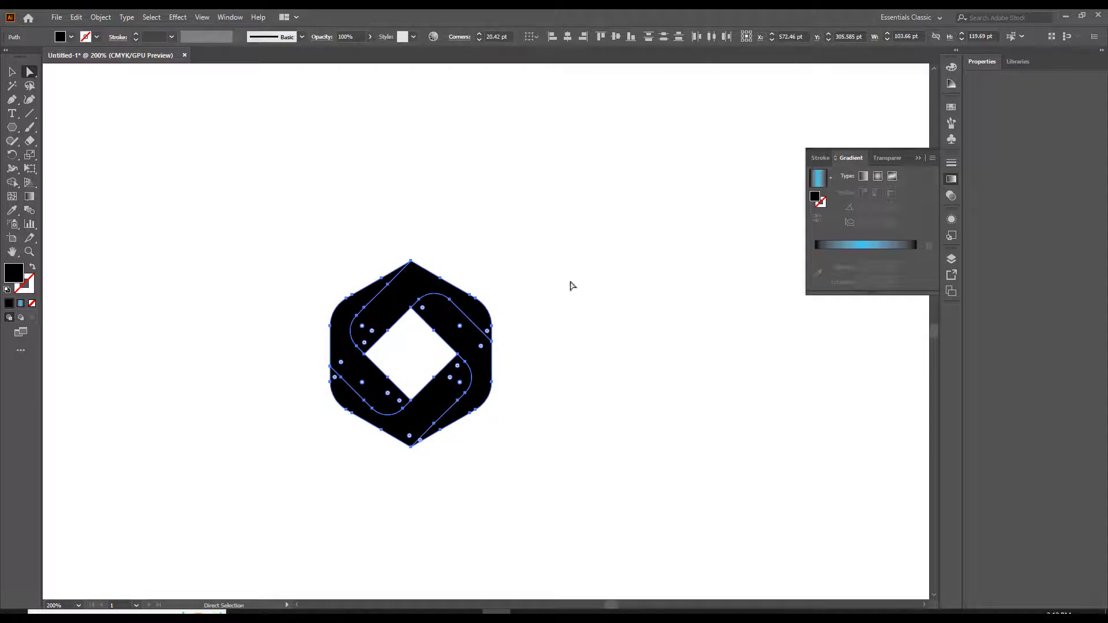
click(12, 73)
- Apply the white-to-black linear gradient to all four bands and change its white stop to black
drag(198, 200, 578, 515)
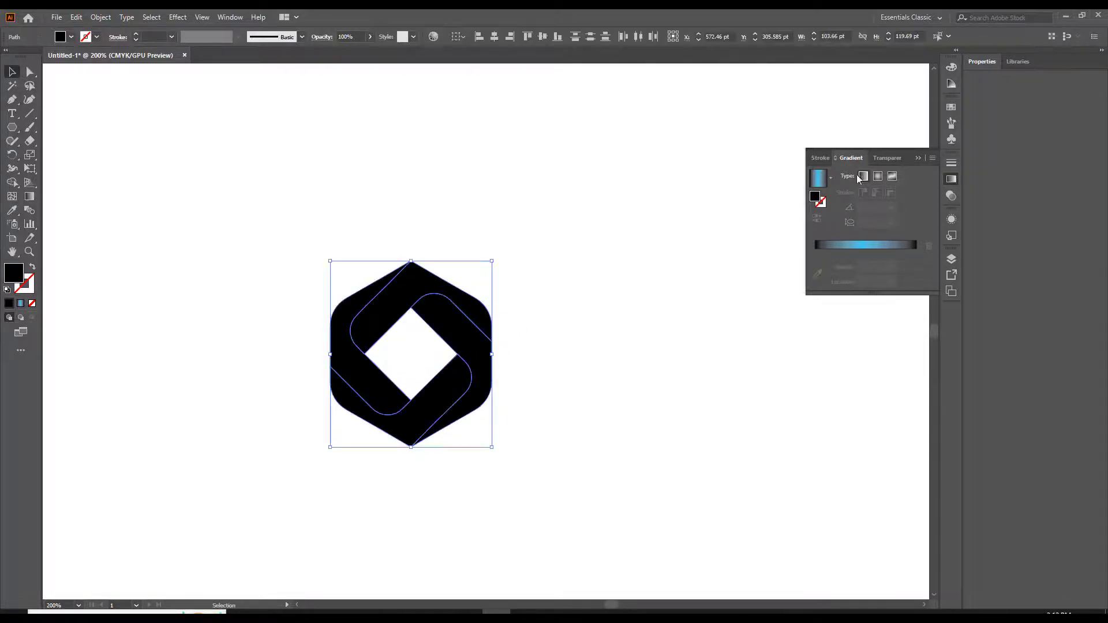
click(831, 177)
click(761, 198)
click(815, 253)
double_click(815, 253)
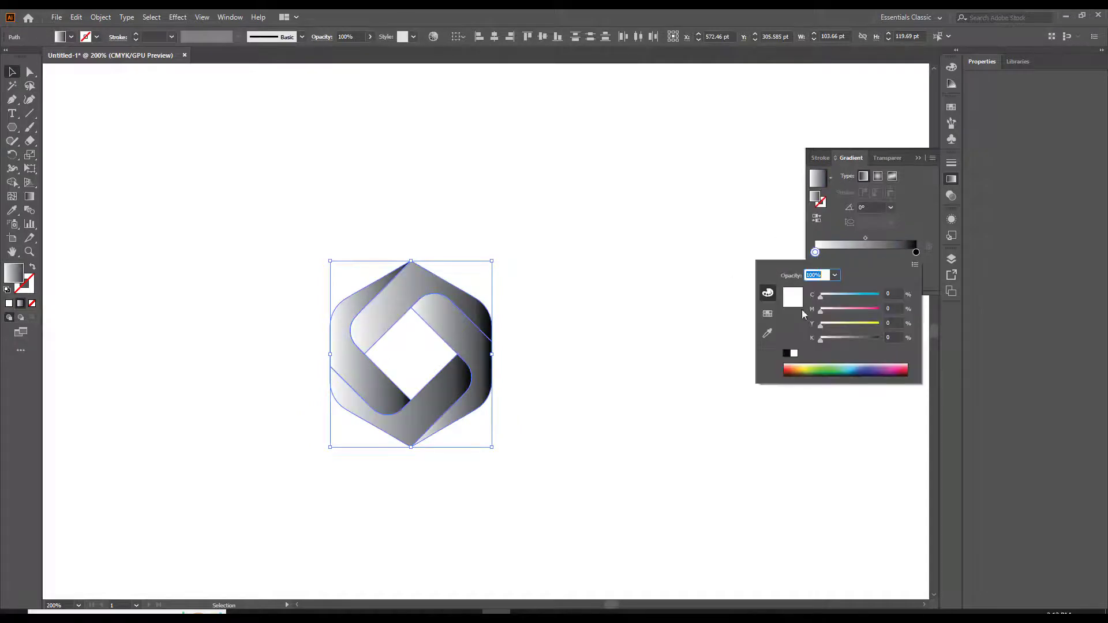
click(786, 354)
click(866, 250)
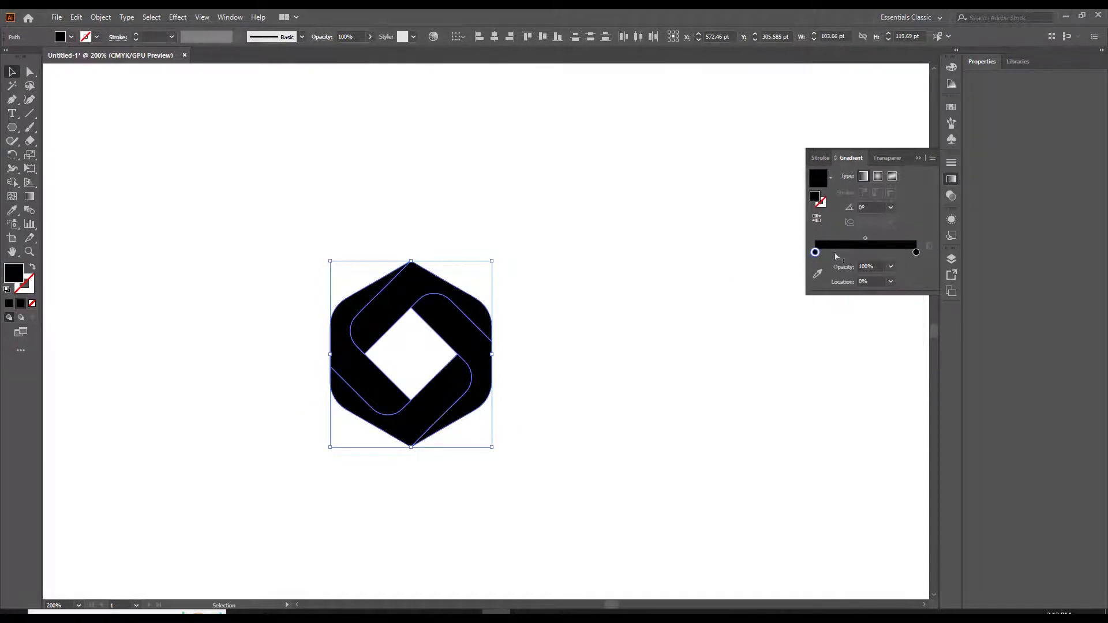
- Add a middle gradient stop at about 47%, colour it light blue, and deselect the artwork
click(837, 253)
mouse_move(840, 253)
mouse_down()
mouse_move(871, 258)
mouse_move(863, 252)
mouse_up()
double_click(862, 252)
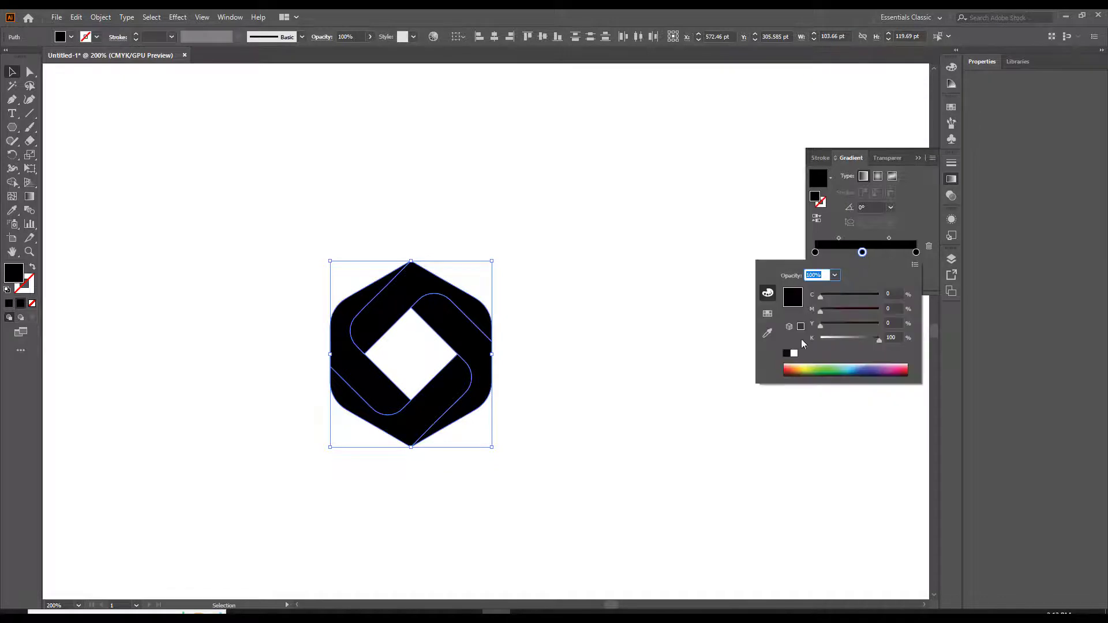
click(855, 366)
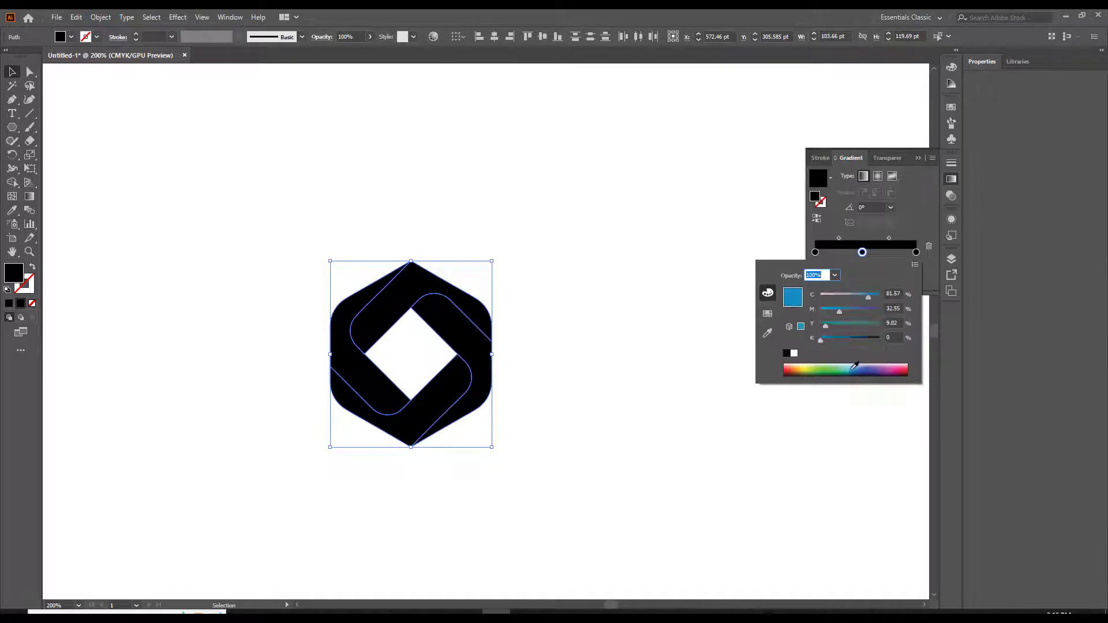
click(13, 76)
click(288, 220)
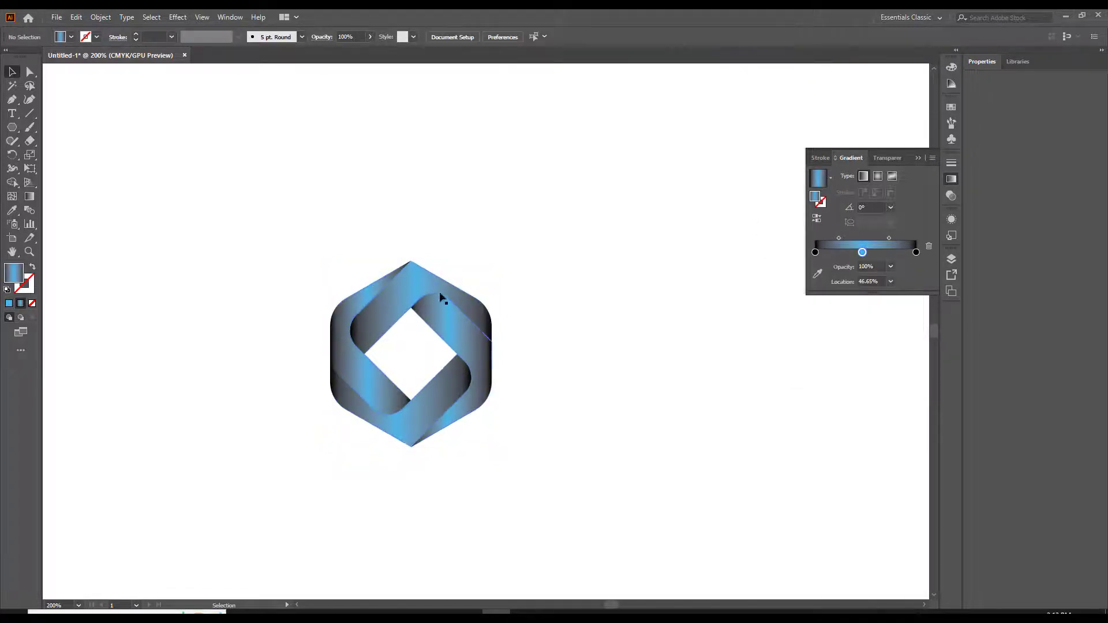
- Redraw the upper band's gradient diagonally from upper right to lower left at about -137°
click(442, 294)
click(30, 197)
drag(483, 240, 360, 336)
drag(497, 264, 337, 397)
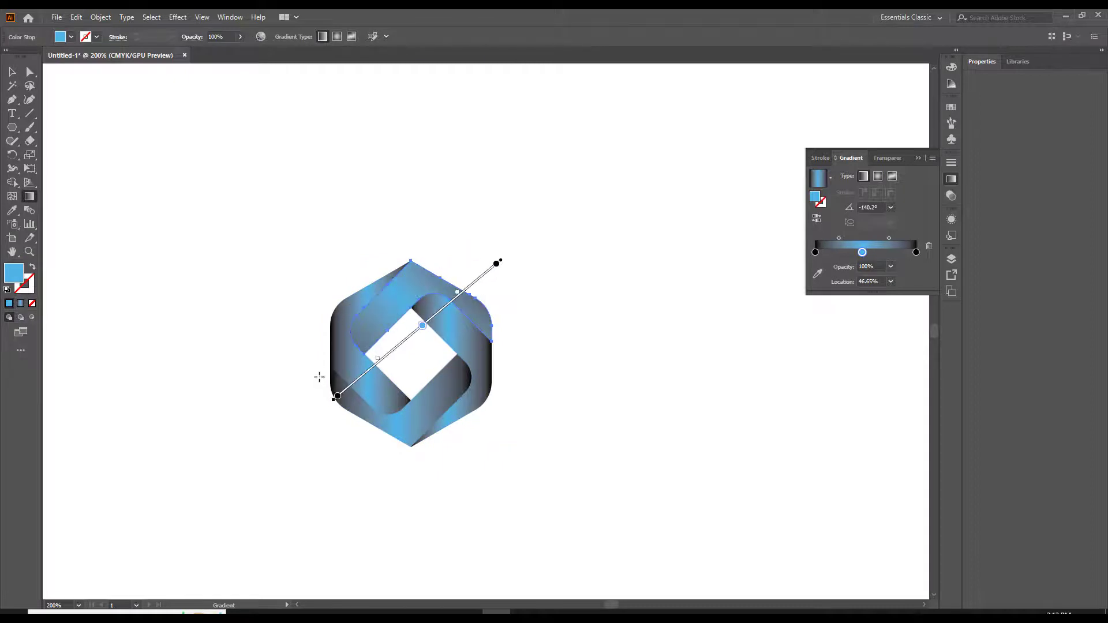
drag(460, 240, 347, 341)
drag(488, 266, 375, 367)
drag(375, 368, 358, 386)
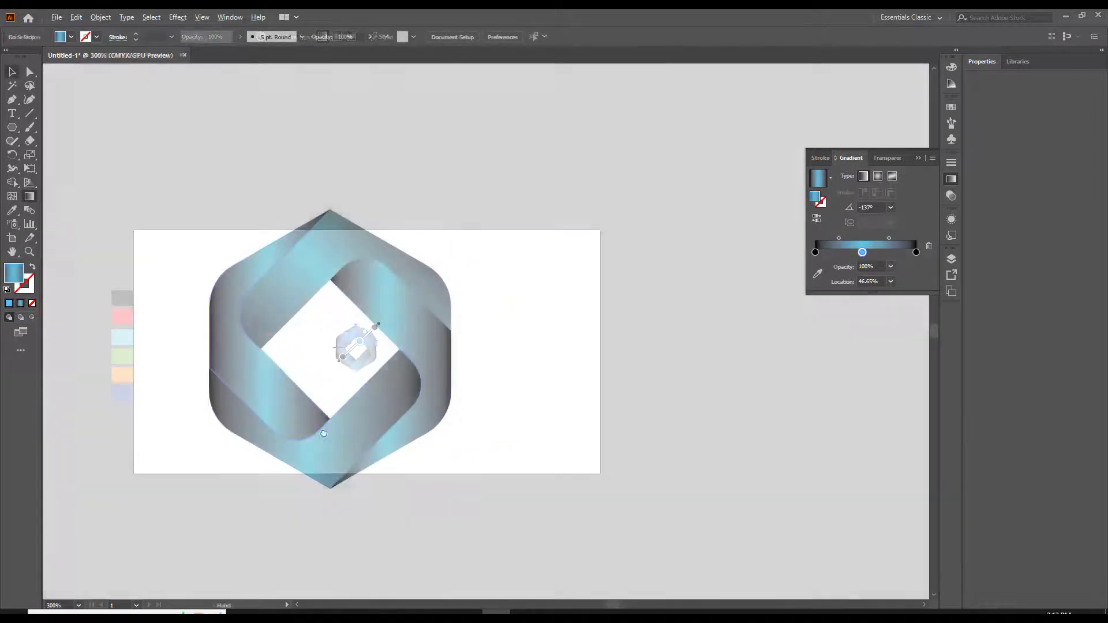
- Try the upper band's gradient at about -20° with its blue middle stop at about 39%
drag(455, 369, 360, 394)
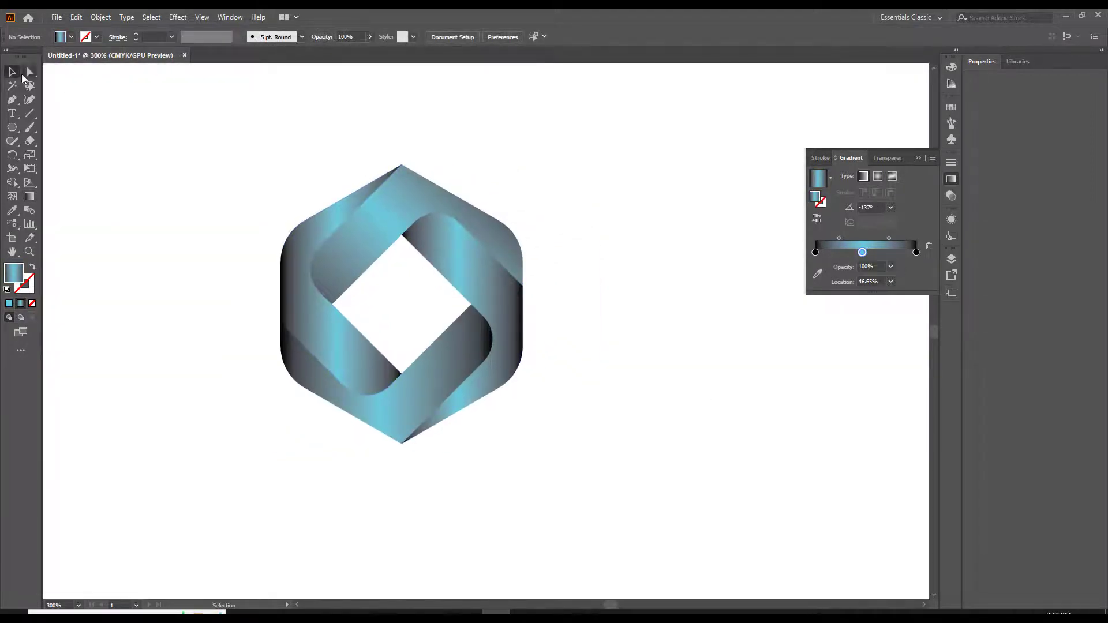
click(395, 208)
click(29, 197)
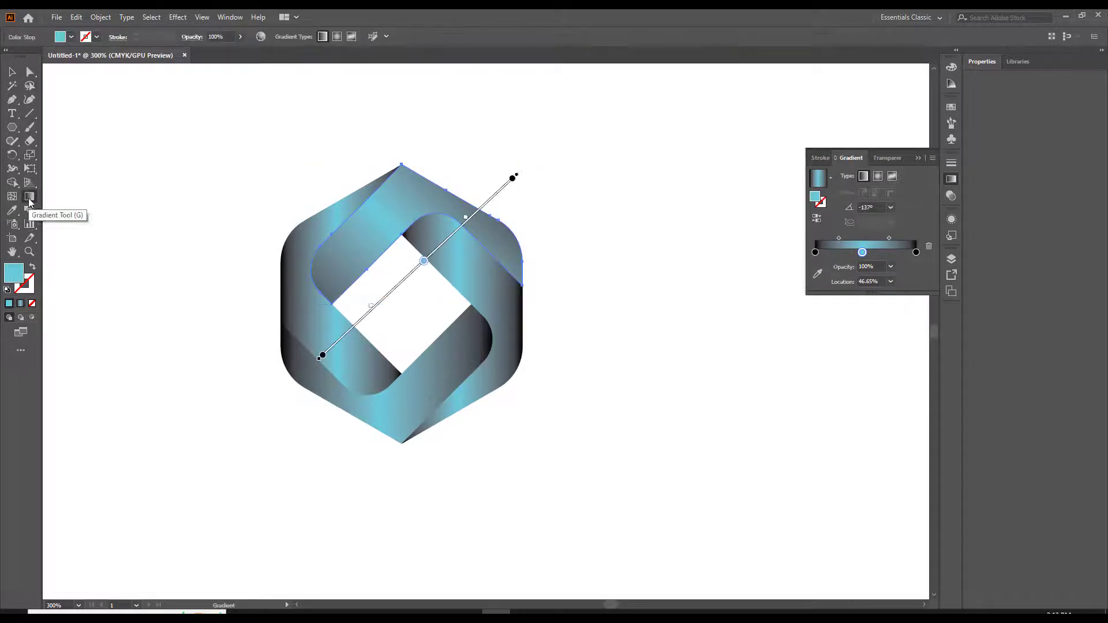
mouse_move(440, 167)
mouse_down()
mouse_move(480, 175)
mouse_move(504, 202)
mouse_move(511, 247)
mouse_move(537, 258)
mouse_up()
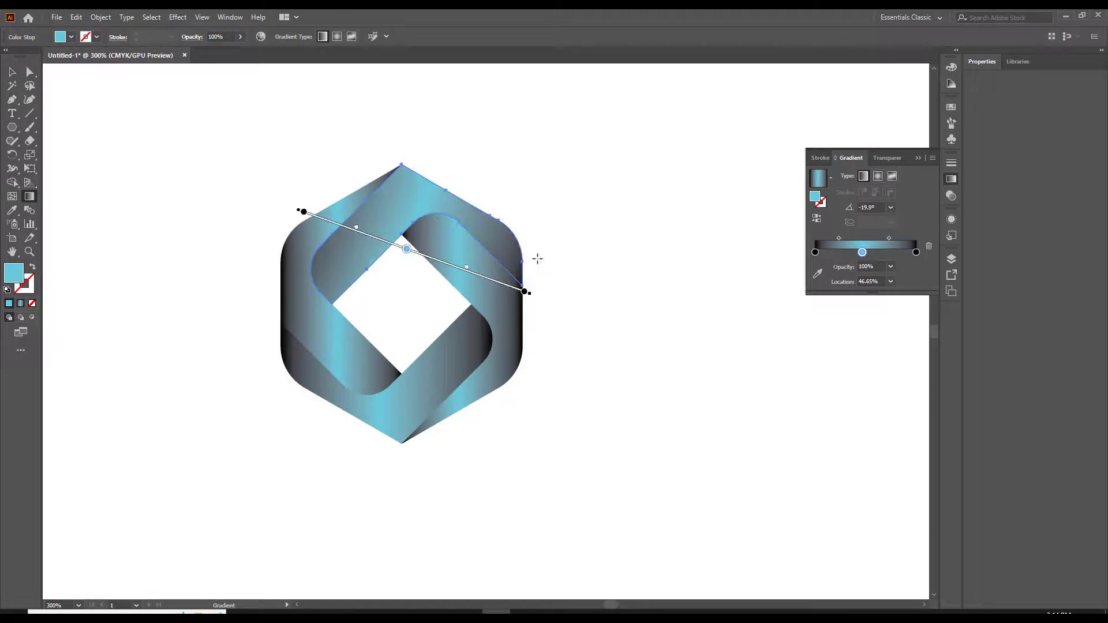
mouse_move(407, 250)
mouse_down()
mouse_move(378, 247)
mouse_move(393, 247)
mouse_up()
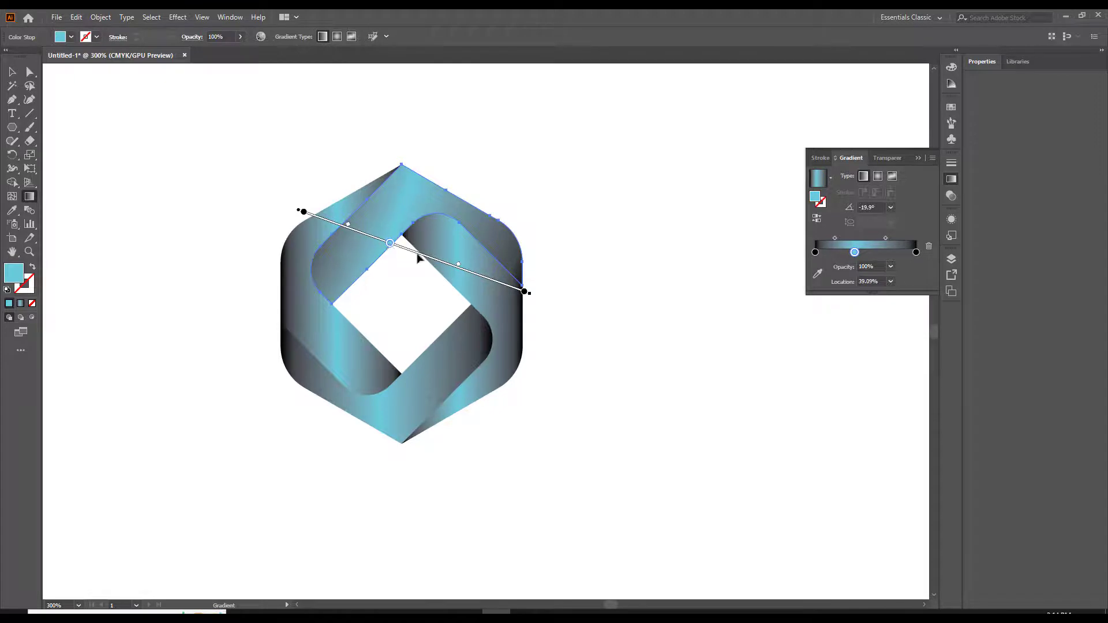
click(524, 292)
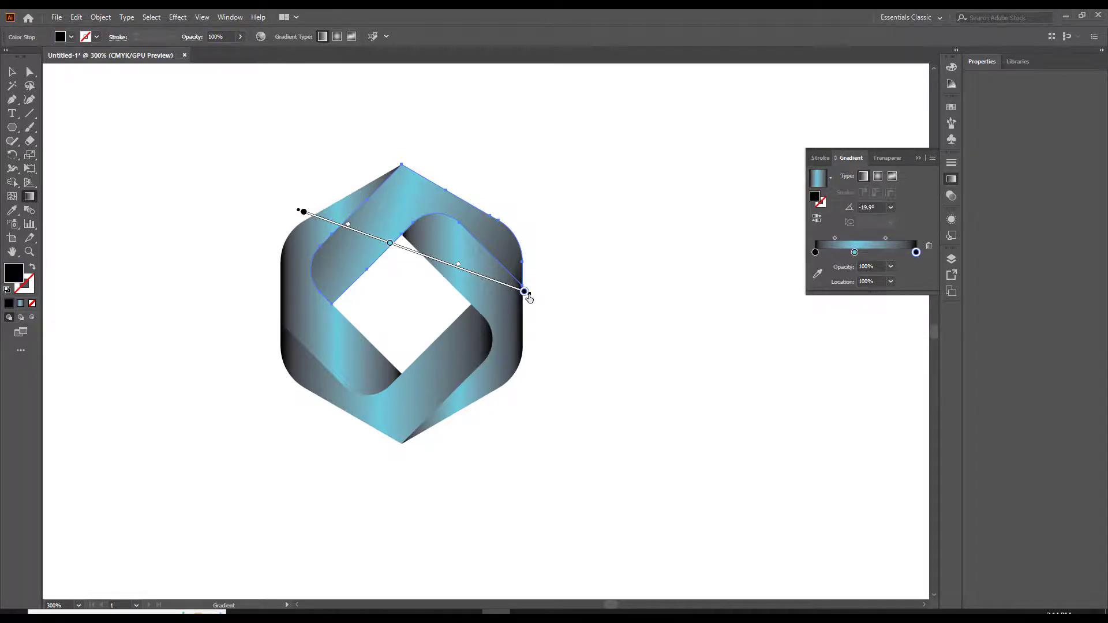
drag(526, 294, 544, 299)
key(ctrl+z)
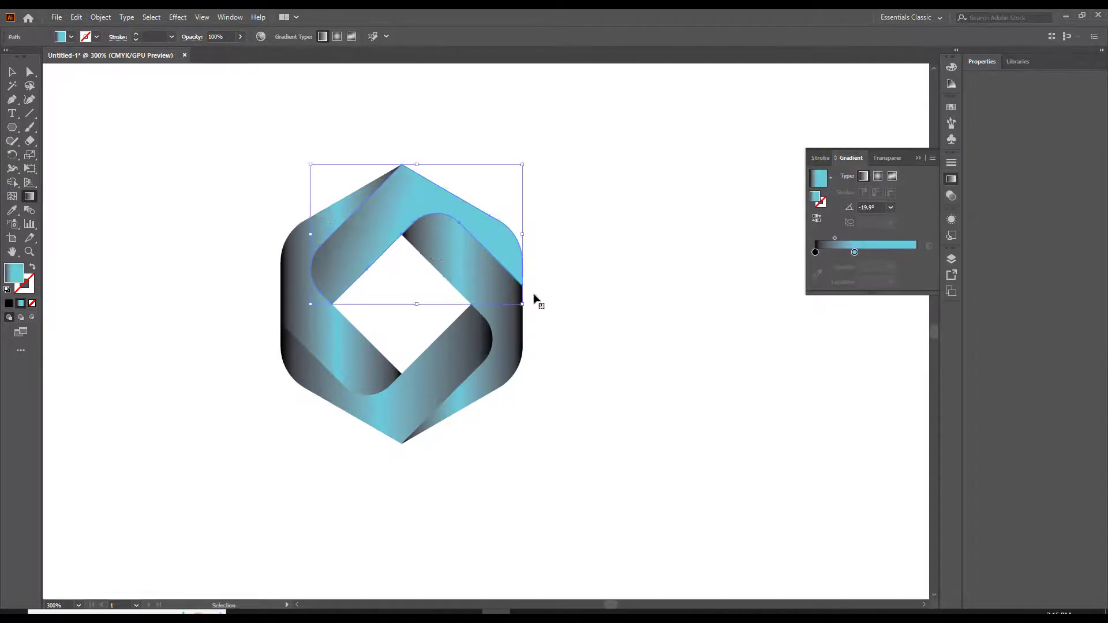
key(ctrl+z)
- Redraw the left band's gradient diagonally from upper left to lower right at about -39°
click(11, 72)
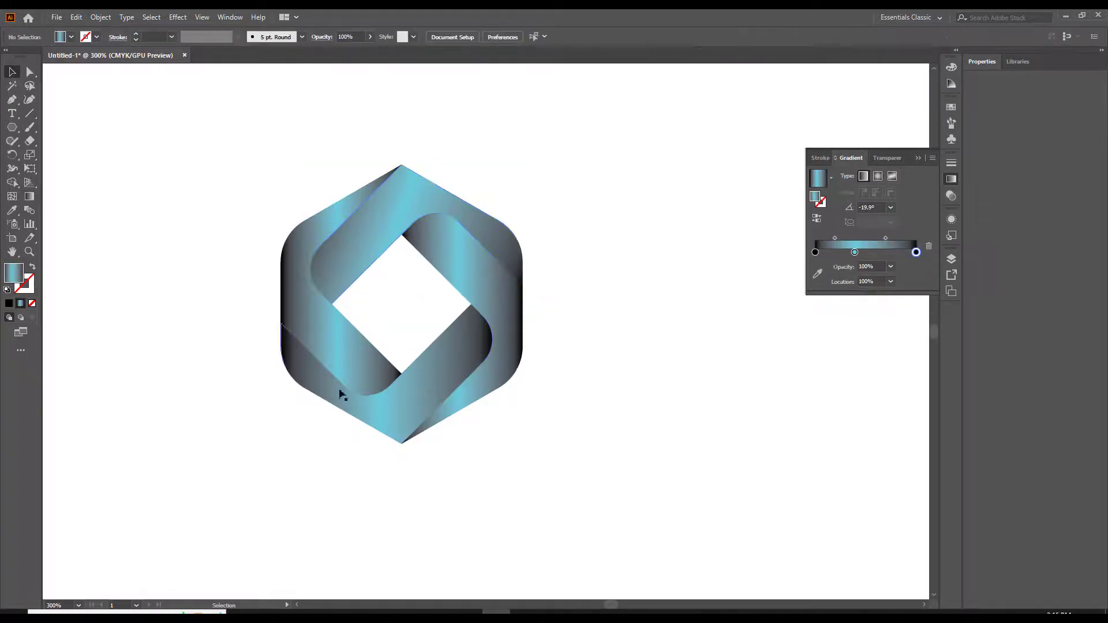
click(298, 331)
key(g)
mouse_move(281, 200)
mouse_down()
mouse_move(361, 376)
mouse_move(423, 421)
mouse_move(474, 359)
mouse_up()
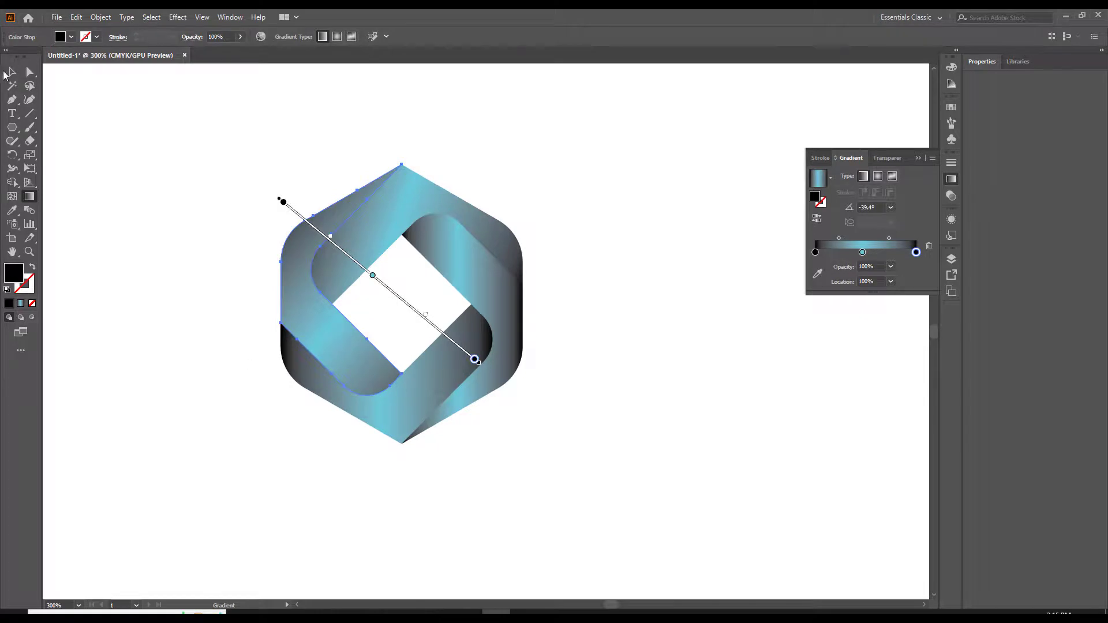
- Redraw the lower band's gradient diagonally from upper right to lower left at about -139°
click(6, 73)
click(327, 460)
click(383, 426)
key(g)
mouse_move(321, 462)
mouse_down()
mouse_move(487, 335)
mouse_move(510, 302)
mouse_move(510, 237)
mouse_up()
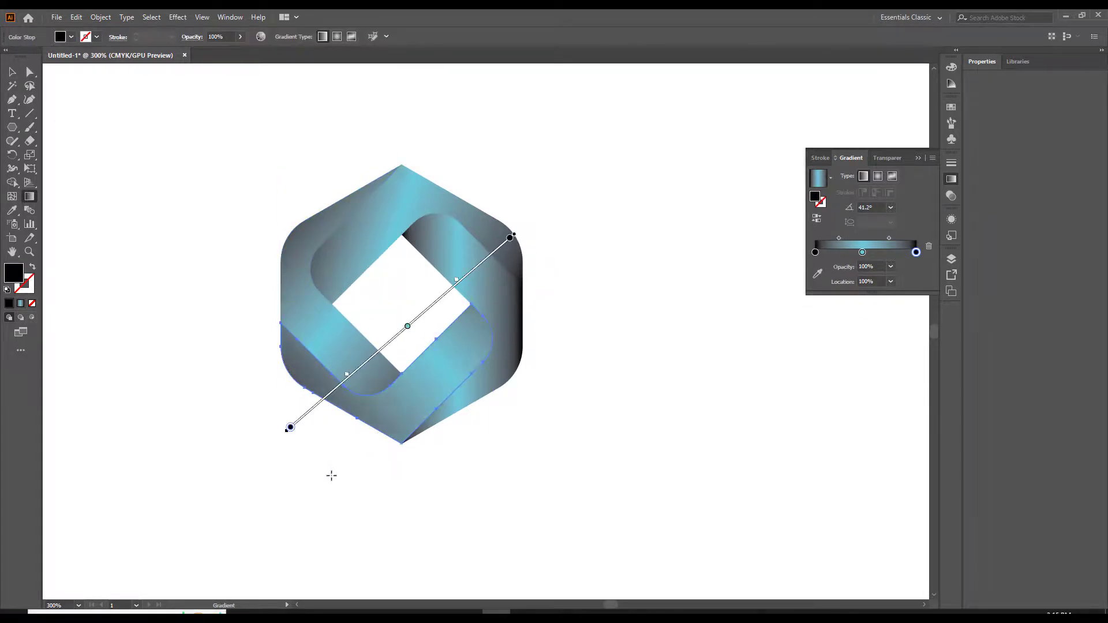
- Redraw the right band's gradient diagonally from lower right to upper left at about 146° and deselect it
click(12, 73)
click(485, 266)
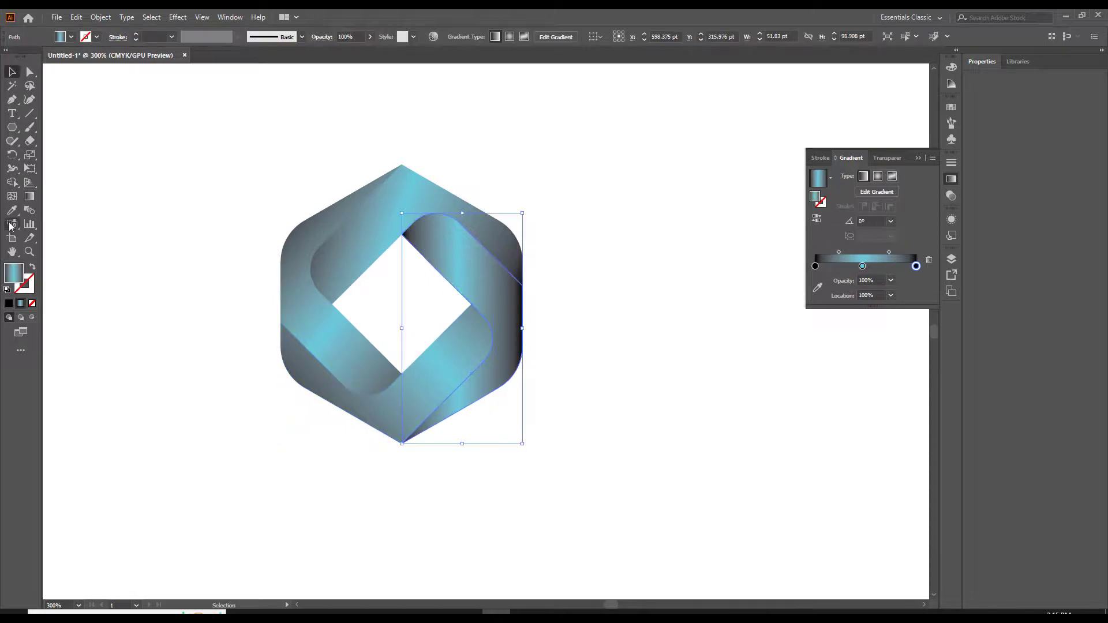
click(30, 196)
mouse_move(367, 176)
mouse_down()
mouse_move(525, 339)
mouse_move(539, 326)
mouse_move(326, 187)
mouse_up()
drag(569, 351, 302, 171)
click(12, 72)
click(563, 214)
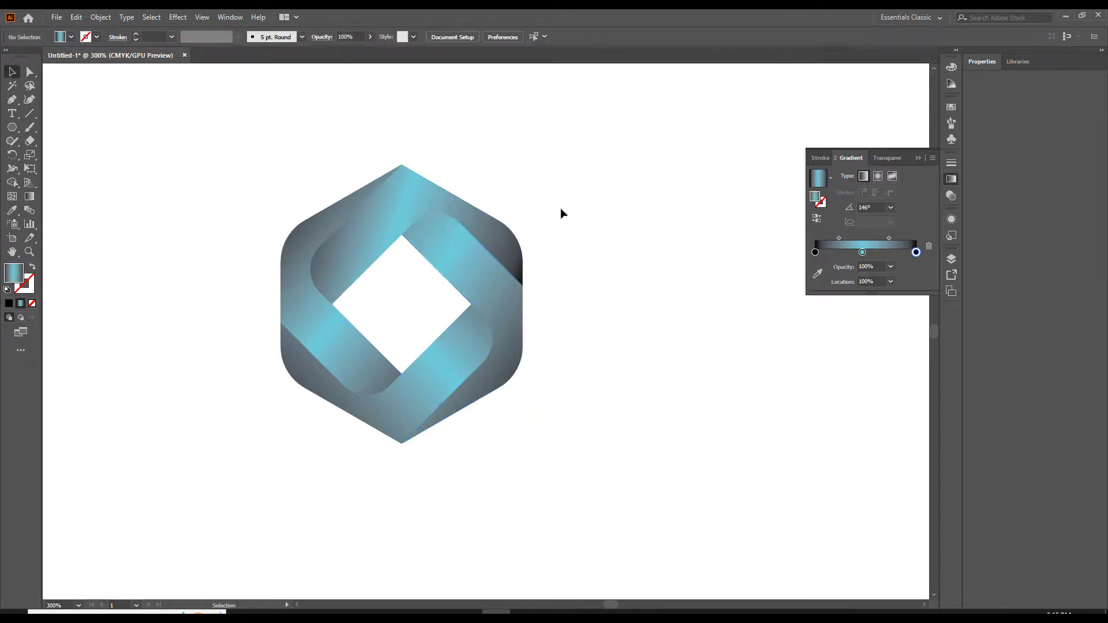
- Move the lower band's blue gradient stop to about 51% and shift the gradient slightly toward the lower left
click(427, 434)
click(30, 196)
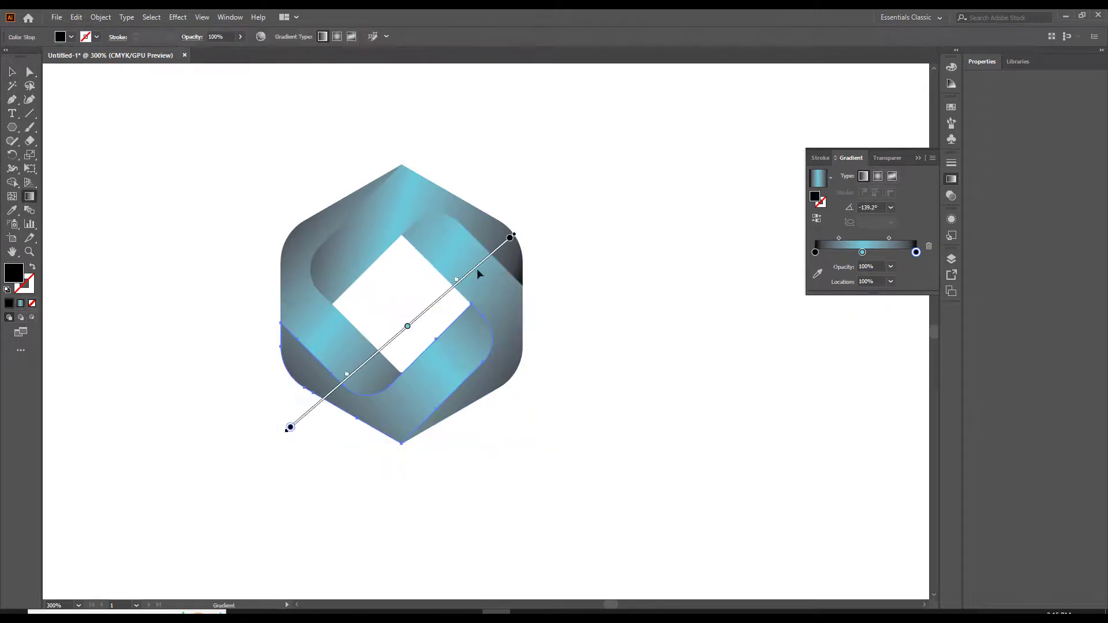
drag(410, 330, 399, 338)
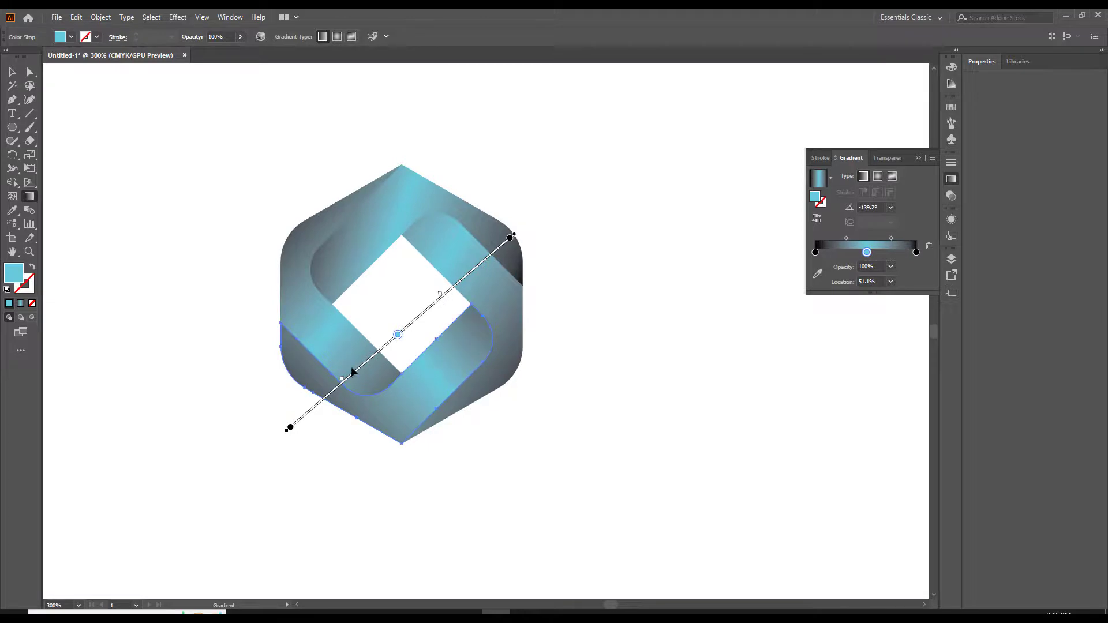
drag(353, 378, 351, 375)
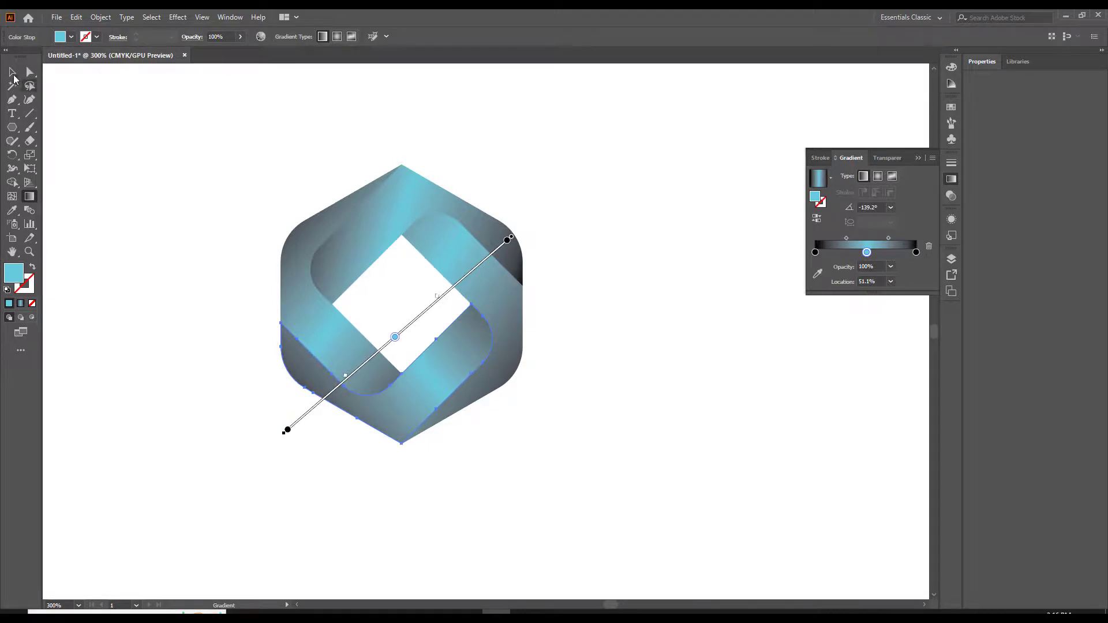
- Redraw the upper band's gradient diagonally toward the upper right at about 42° and adjust its blue middle stop to about 52%
click(13, 74)
click(603, 235)
click(391, 216)
click(29, 199)
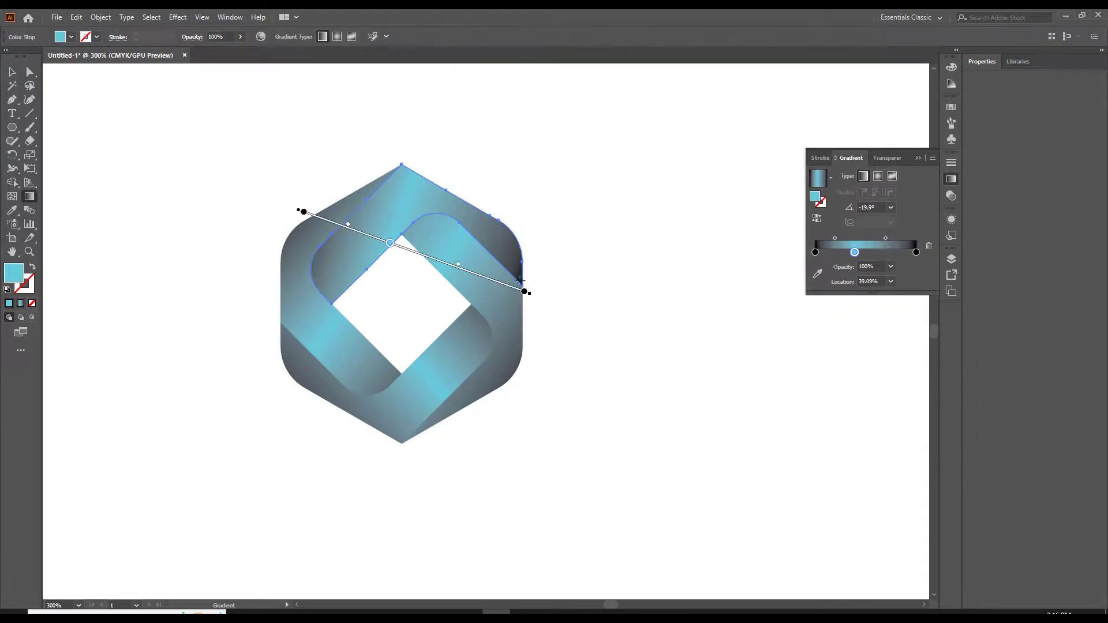
drag(534, 297, 516, 142)
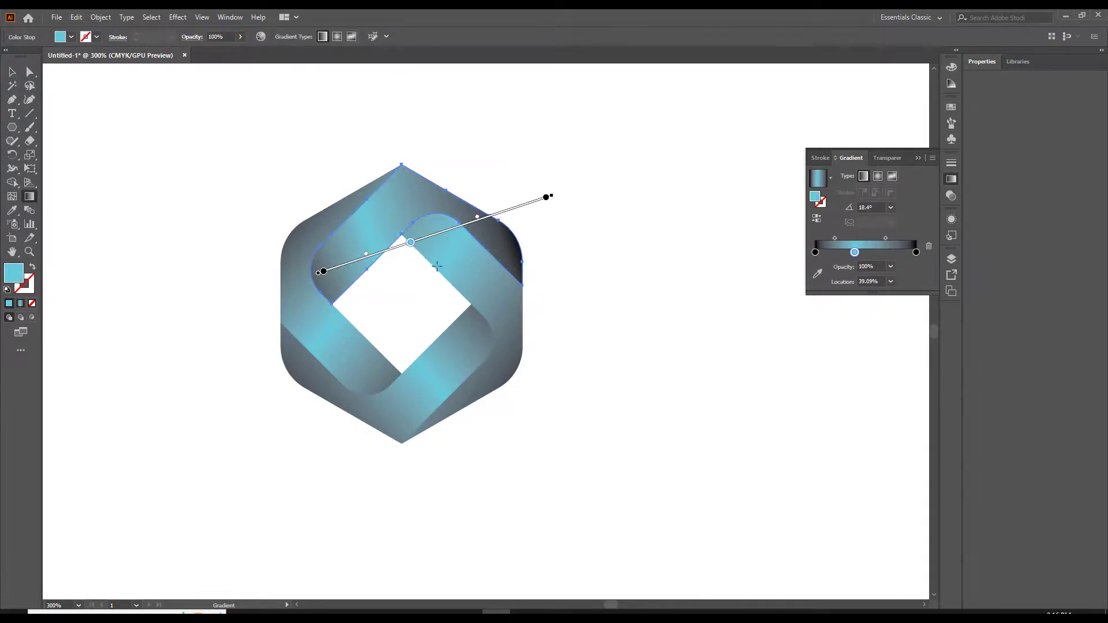
drag(557, 193, 470, 143)
click(361, 317)
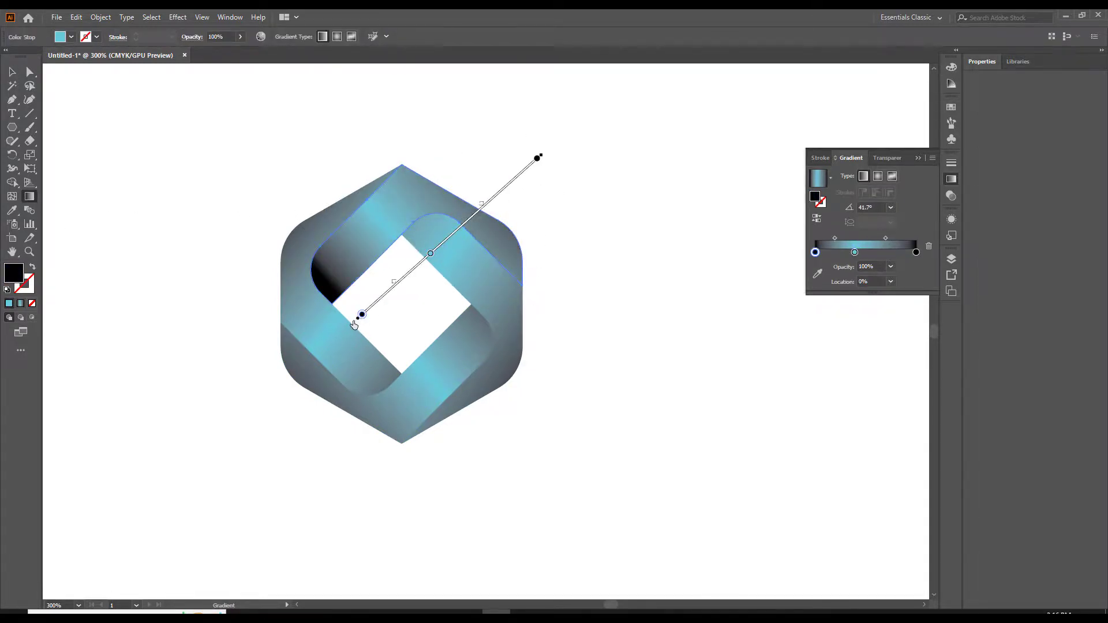
mouse_move(402, 279)
mouse_down()
mouse_move(339, 291)
mouse_move(363, 315)
mouse_move(412, 269)
mouse_up()
mouse_move(455, 231)
mouse_down()
mouse_move(449, 240)
mouse_move(454, 224)
mouse_move(425, 206)
mouse_up()
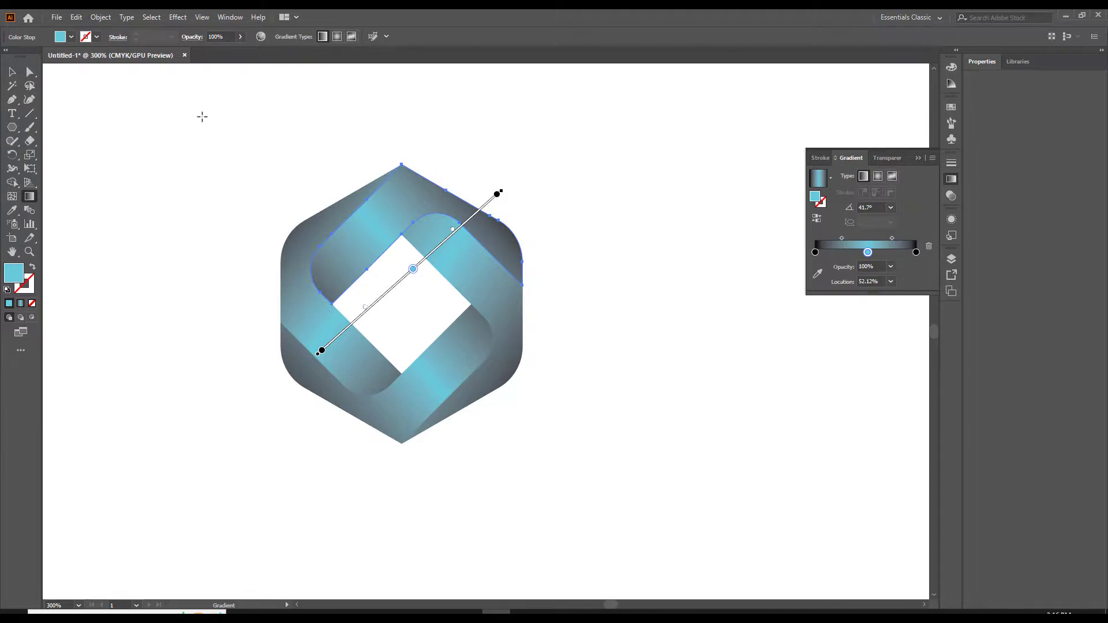
- Group all four gradient bands of the hexagonal logo into one object and deselect it
click(12, 72)
click(197, 144)
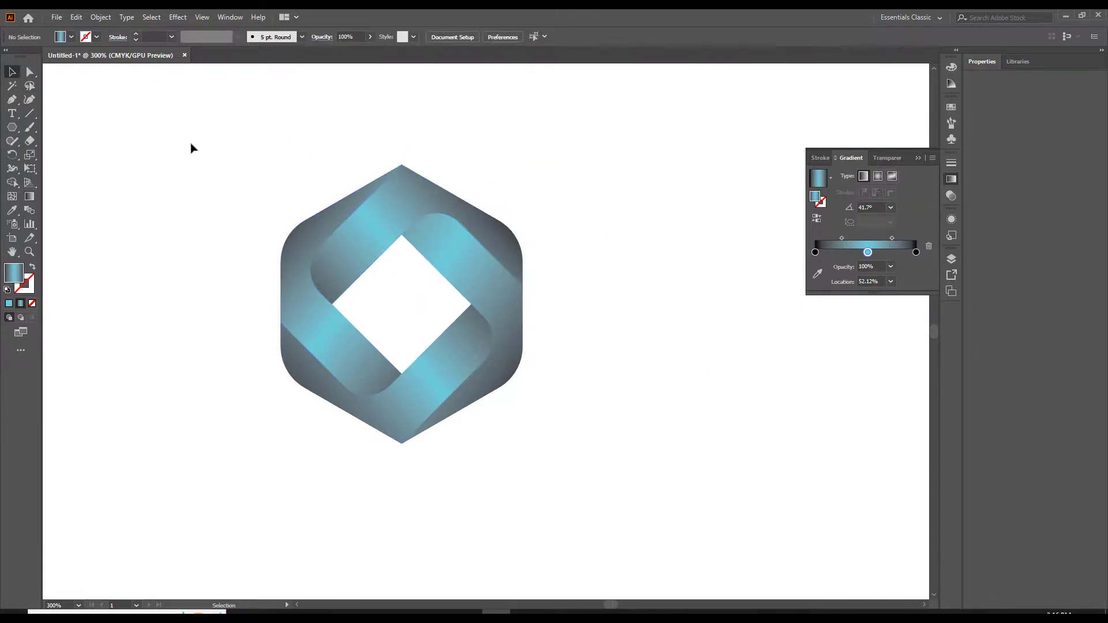
right_click(13, 128)
click(14, 72)
drag(232, 135, 468, 402)
right_click(405, 214)
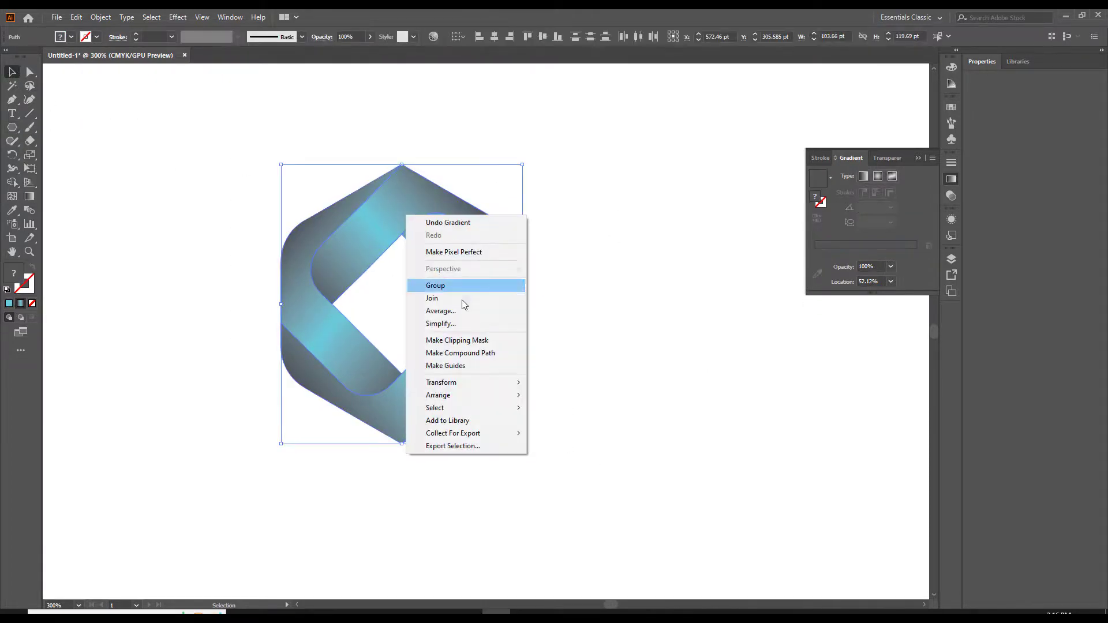
click(450, 286)
click(426, 441)
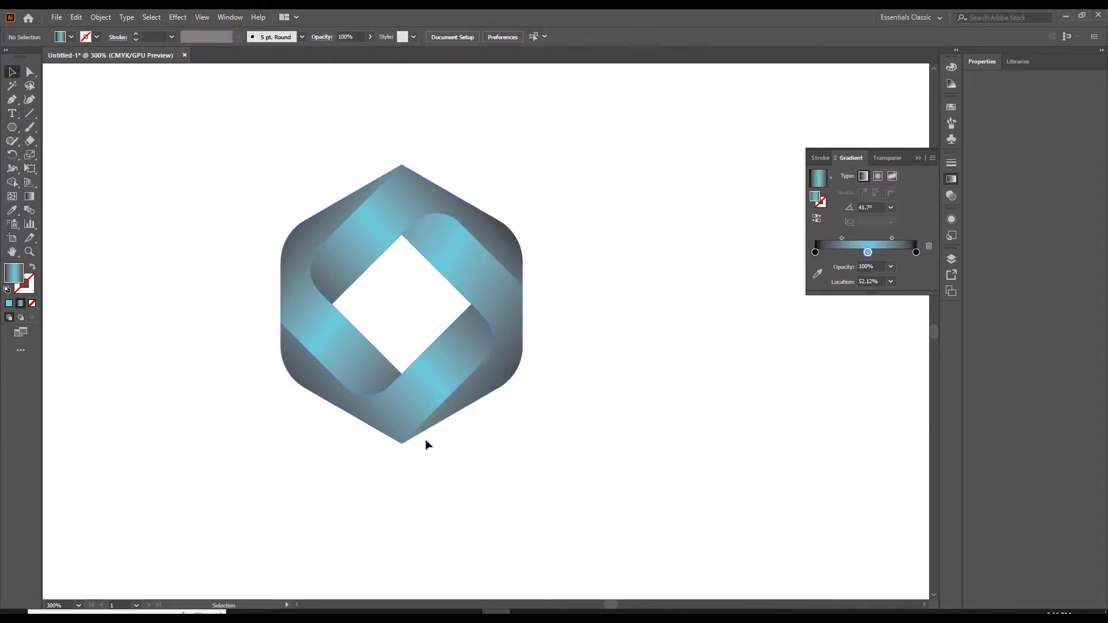
- Draw a circle about 53 pt across beside the logo and fill it with a radial gradient, black at the centre and white outside
right_click(12, 128)
drag(168, 242, 213, 290)
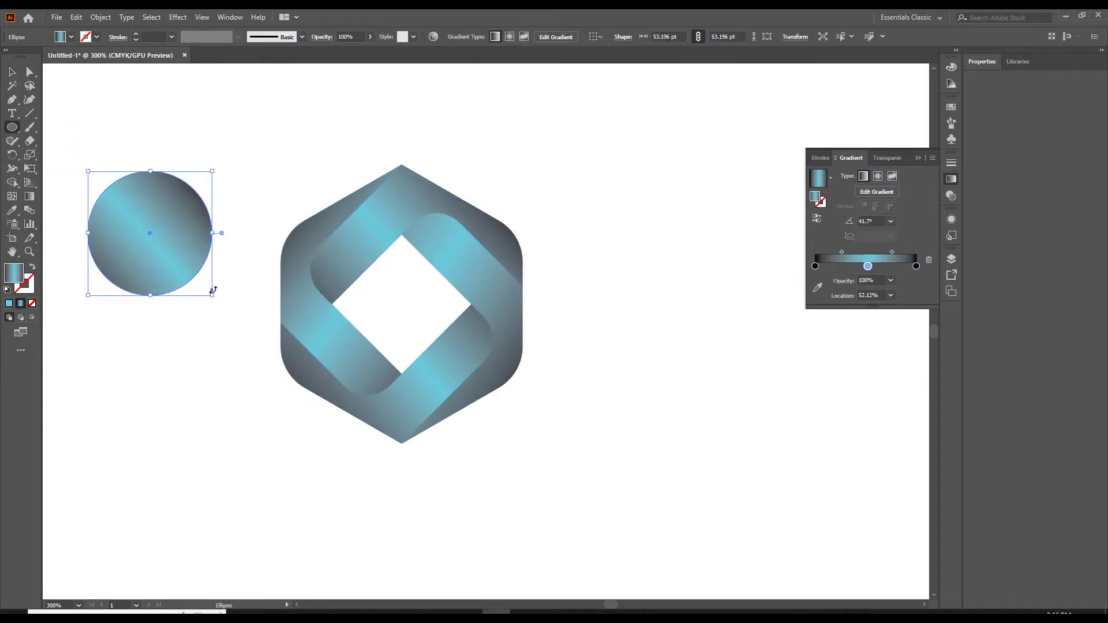
click(878, 178)
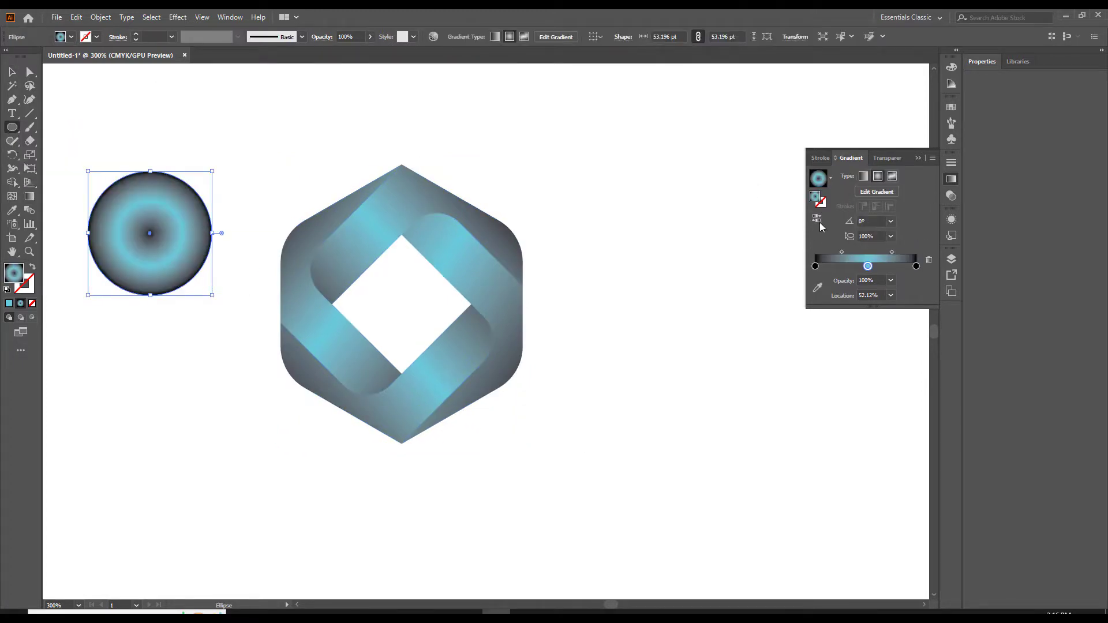
click(831, 178)
click(777, 198)
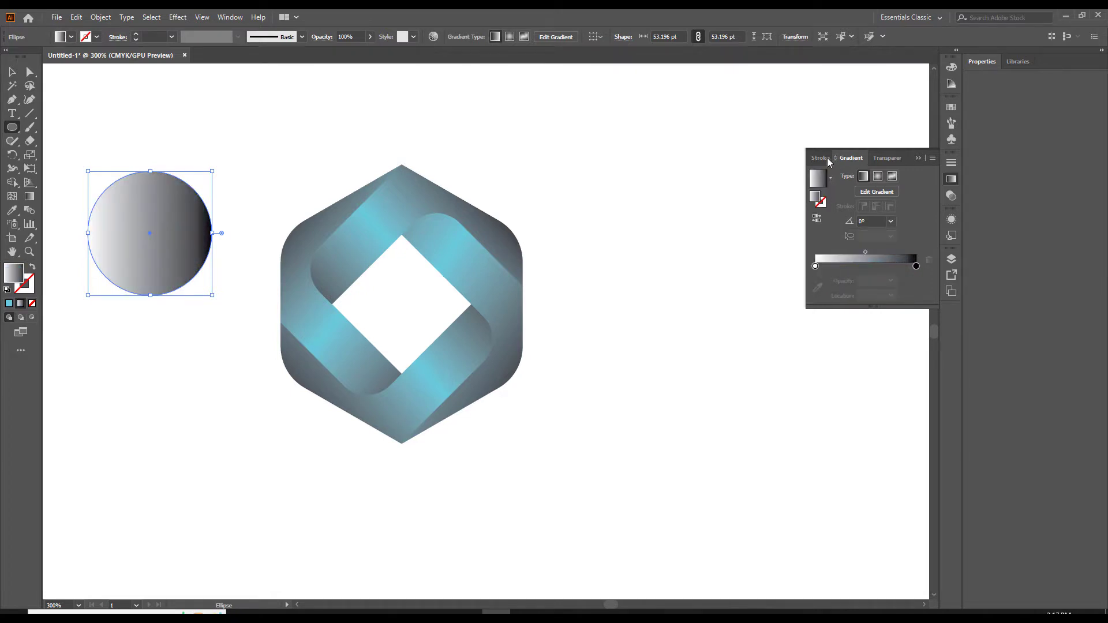
click(817, 218)
click(877, 177)
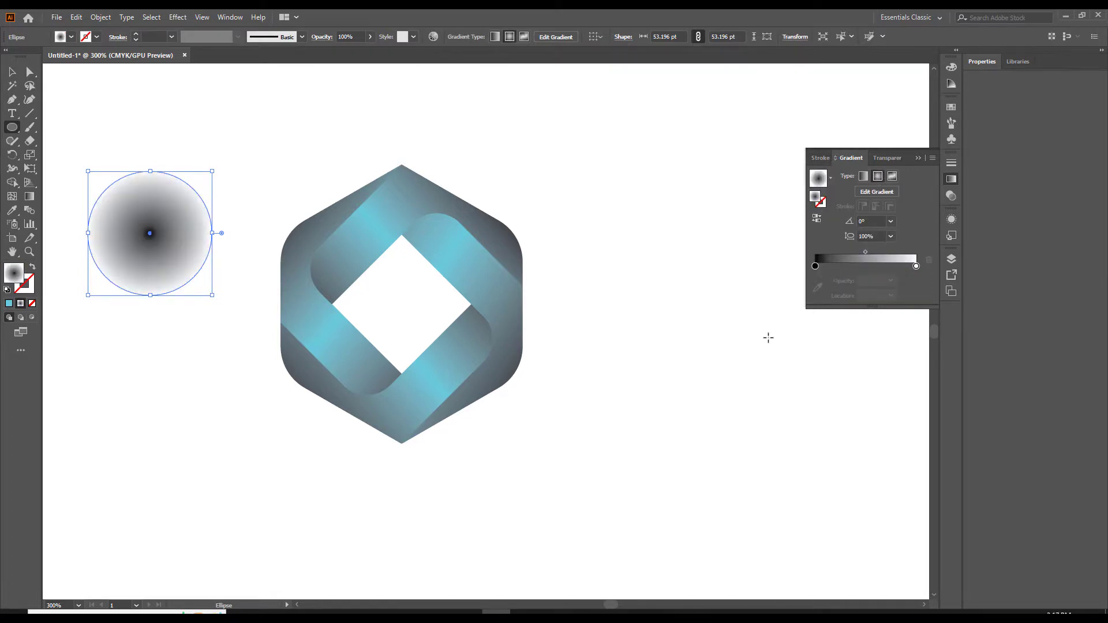
- Set the circle's white outer gradient stop to 0% opacity and move the gradient midpoint to about 43%
click(916, 267)
double_click(916, 266)
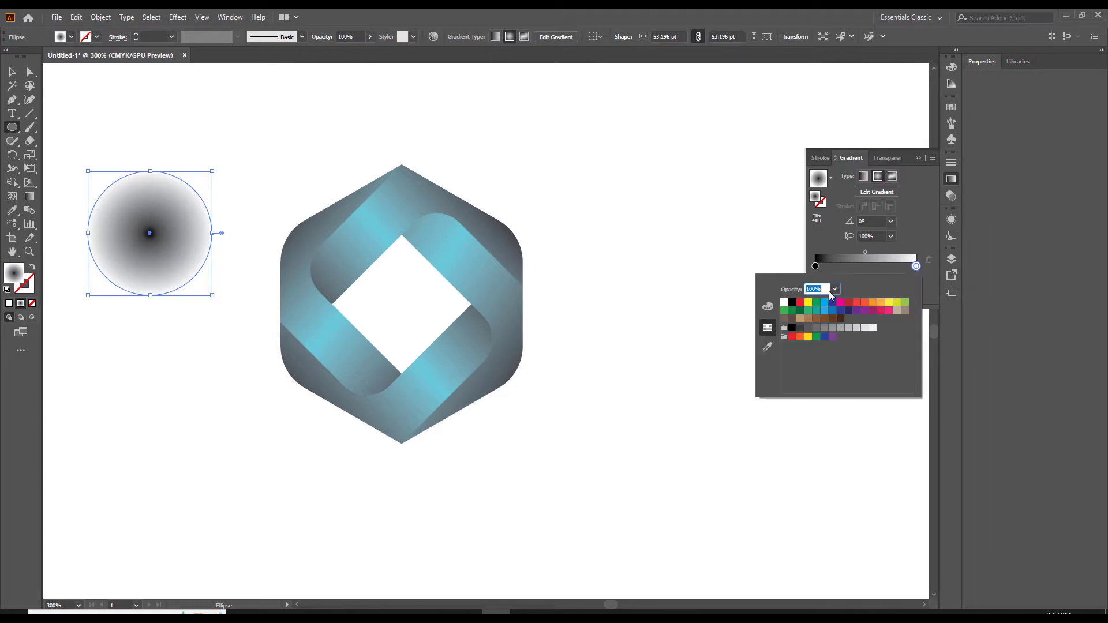
click(835, 289)
click(847, 305)
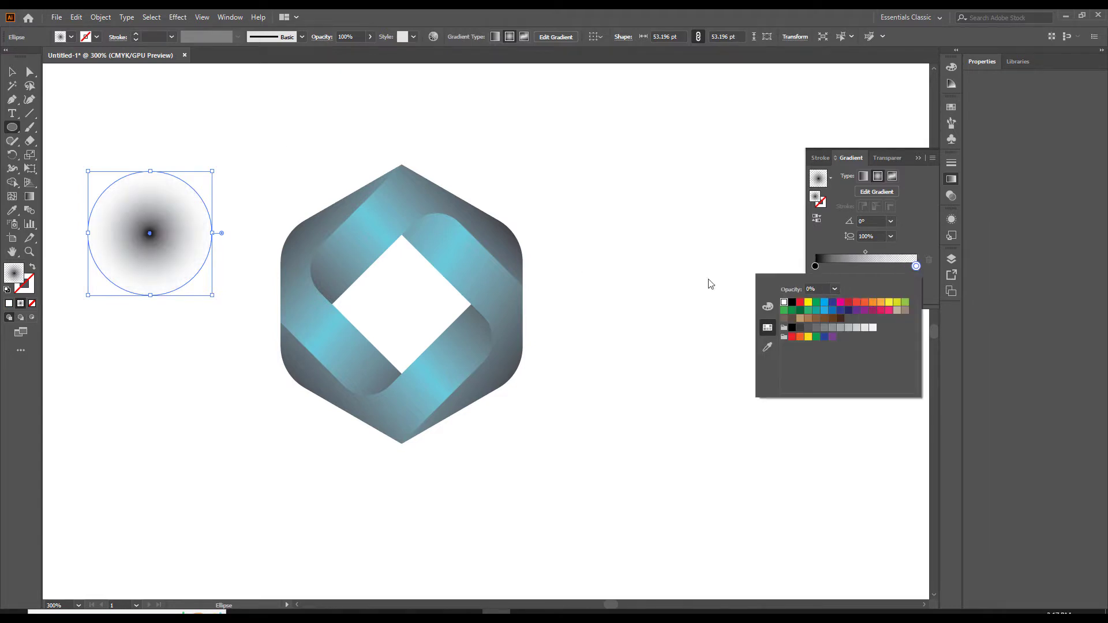
click(832, 239)
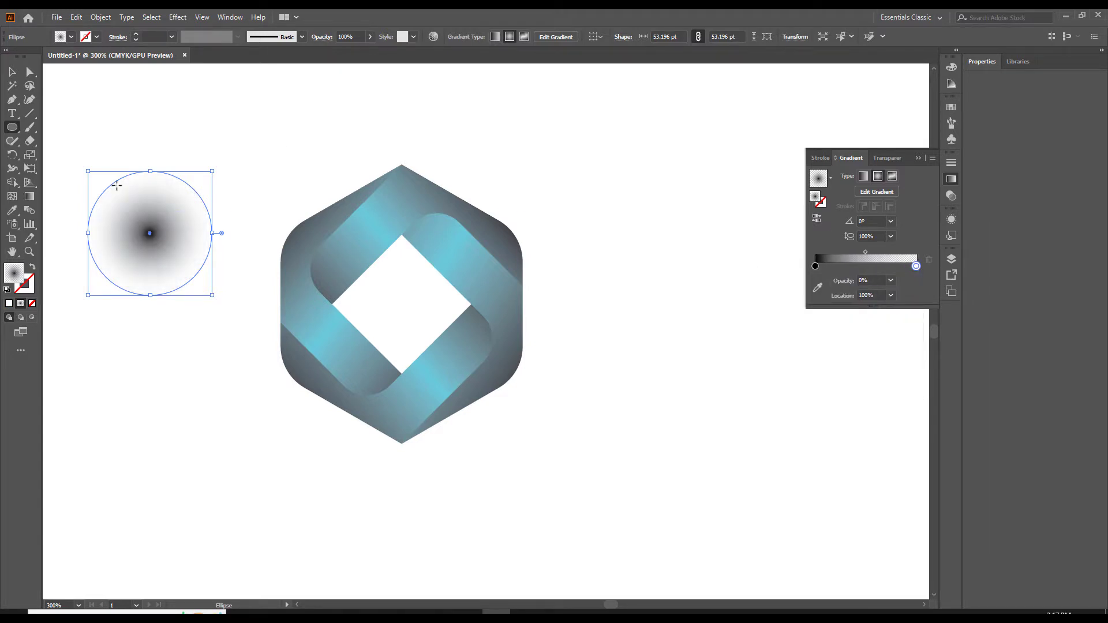
key(v)
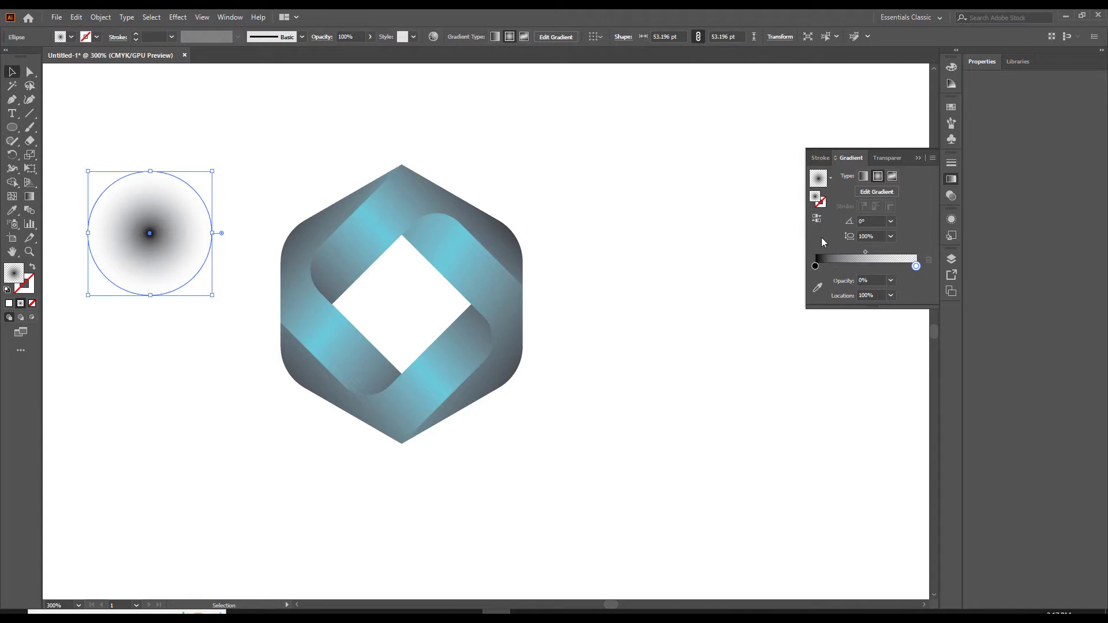
click(861, 252)
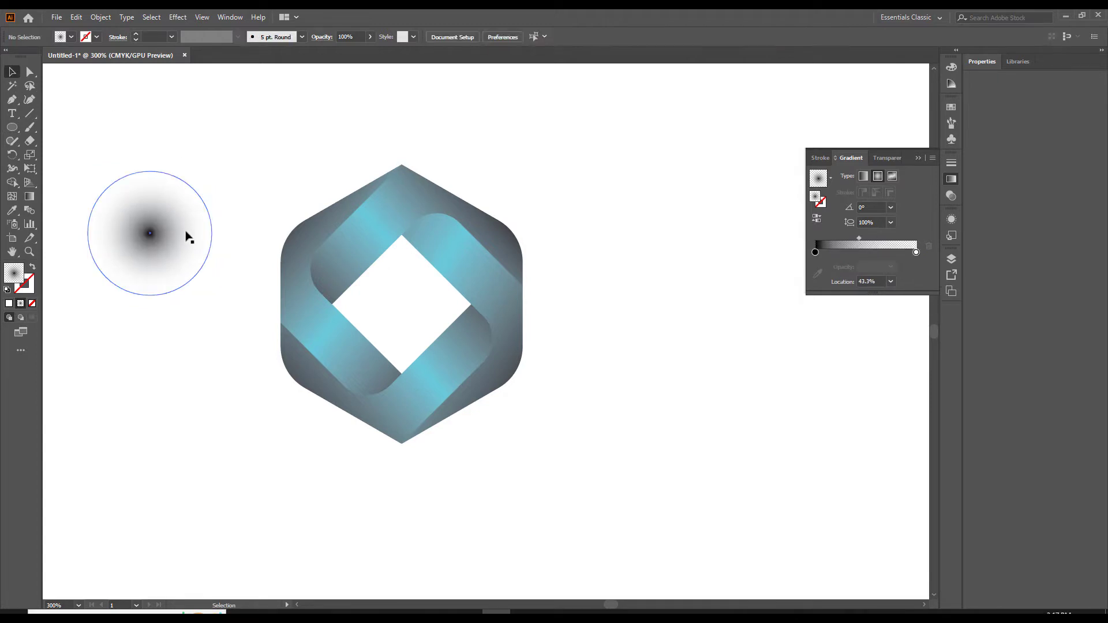
- Flatten the gradient circle into an ellipse about 17 pt high and move it onto the logo's lower-left edge
drag(150, 172, 141, 256)
drag(167, 277, 283, 344)
right_click(289, 344)
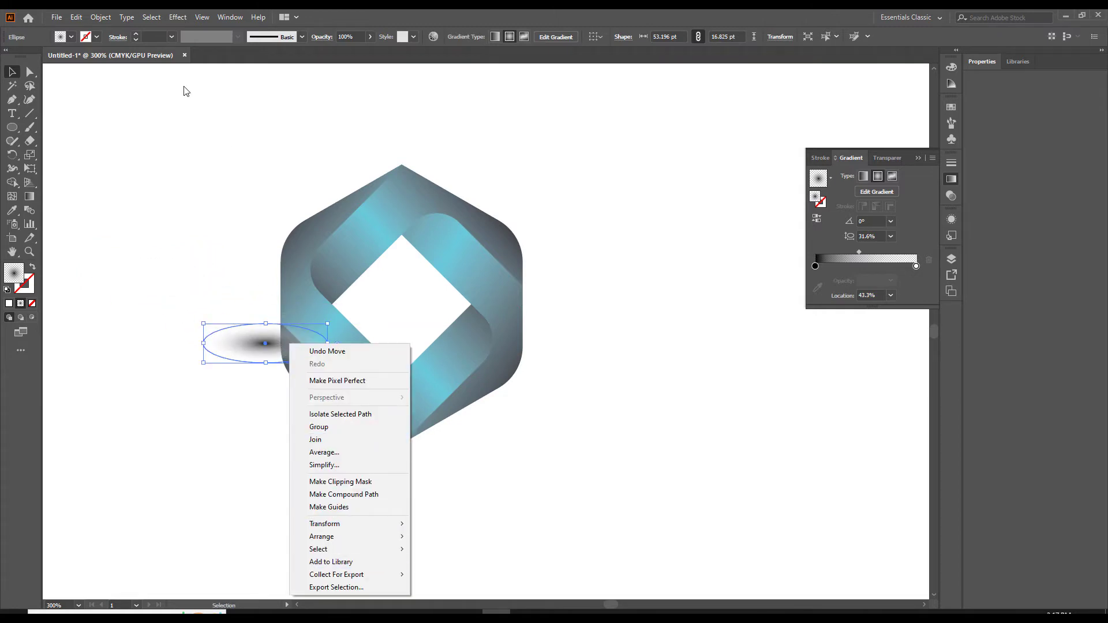
- Set the ellipse's blend mode to Multiply and place it centred under the logo's lowest tip as a shadow
click(231, 17)
click(297, 537)
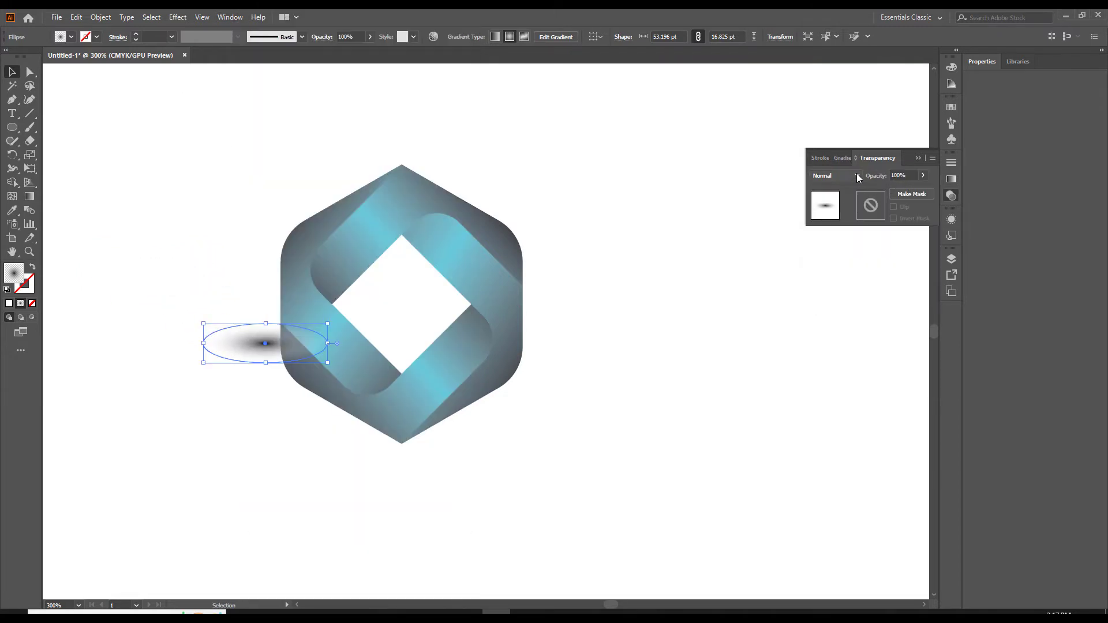
click(836, 175)
click(843, 218)
drag(274, 348, 404, 448)
click(485, 448)
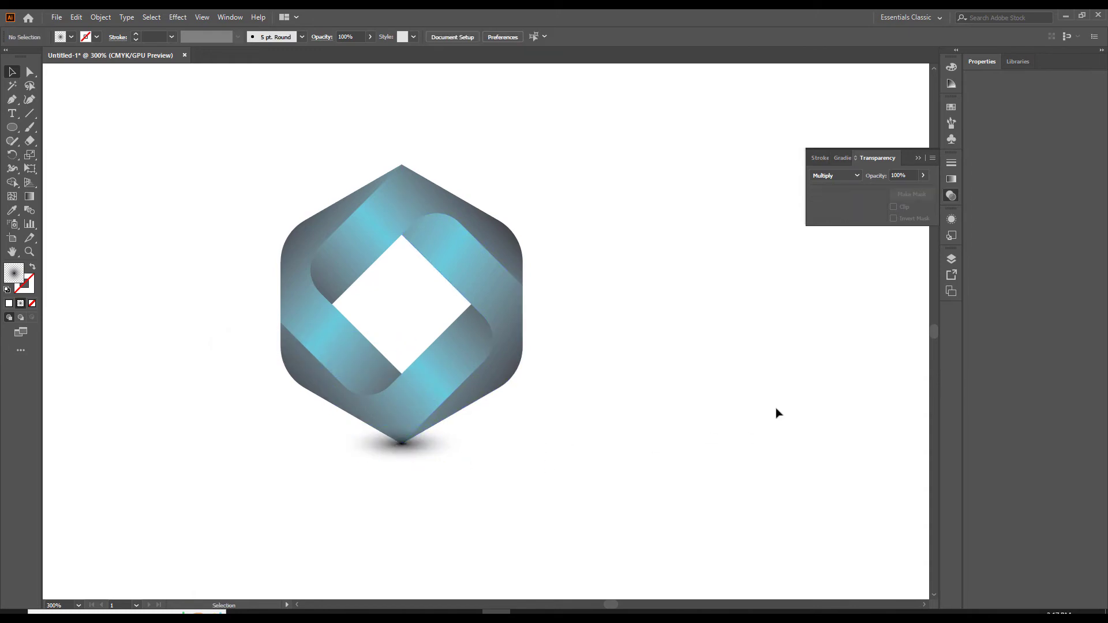